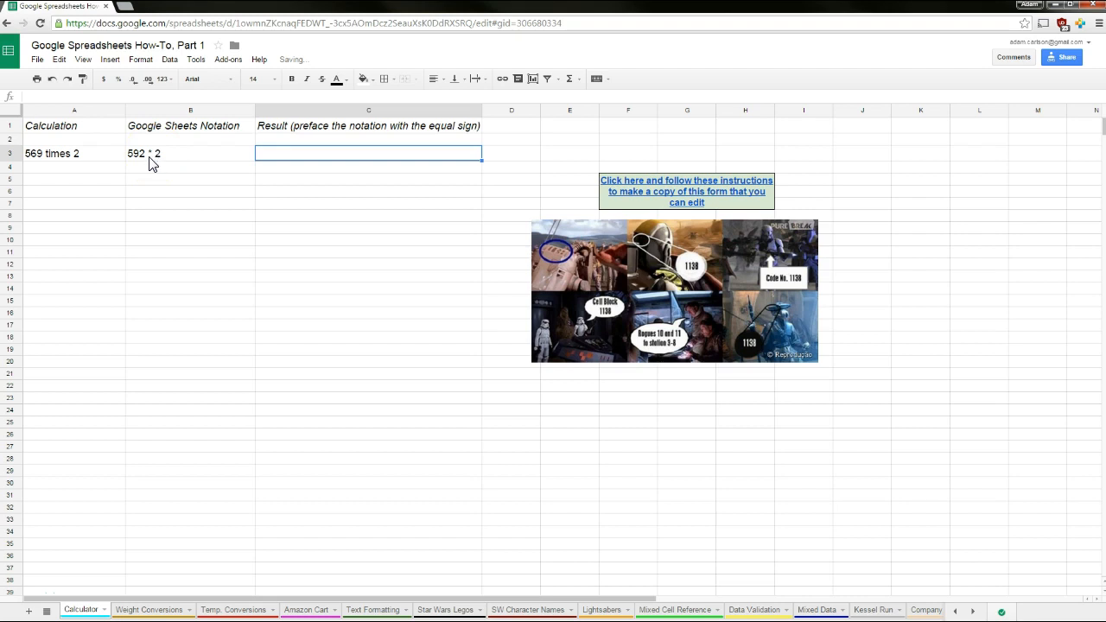
# - Enter the formula =569*2 in the Result cell C3
pyautogui.write('=')
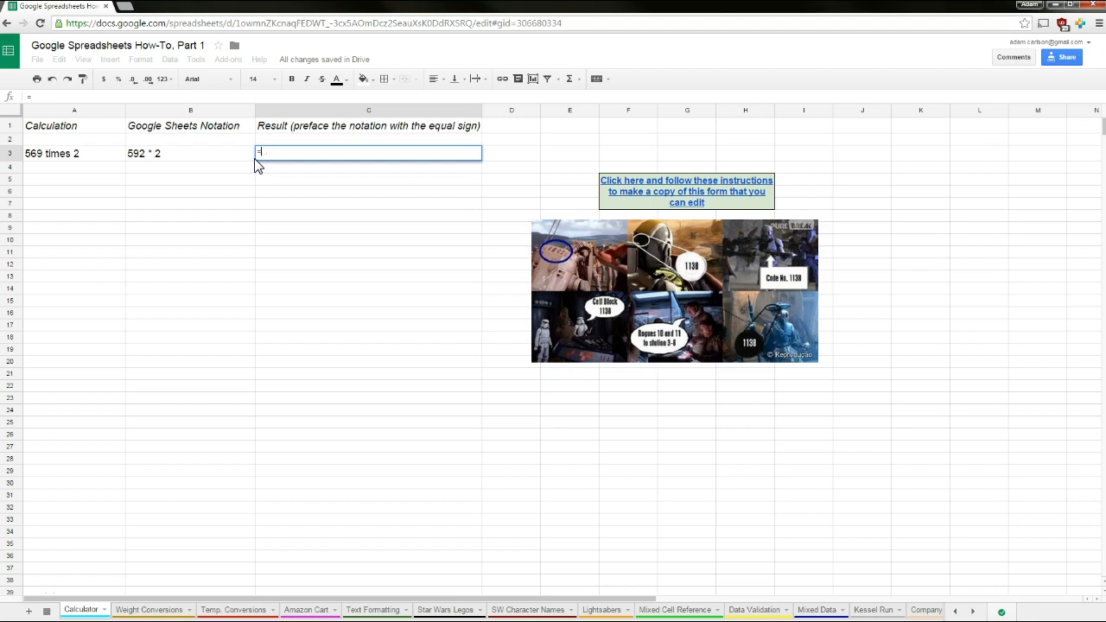
pyautogui.write('569')
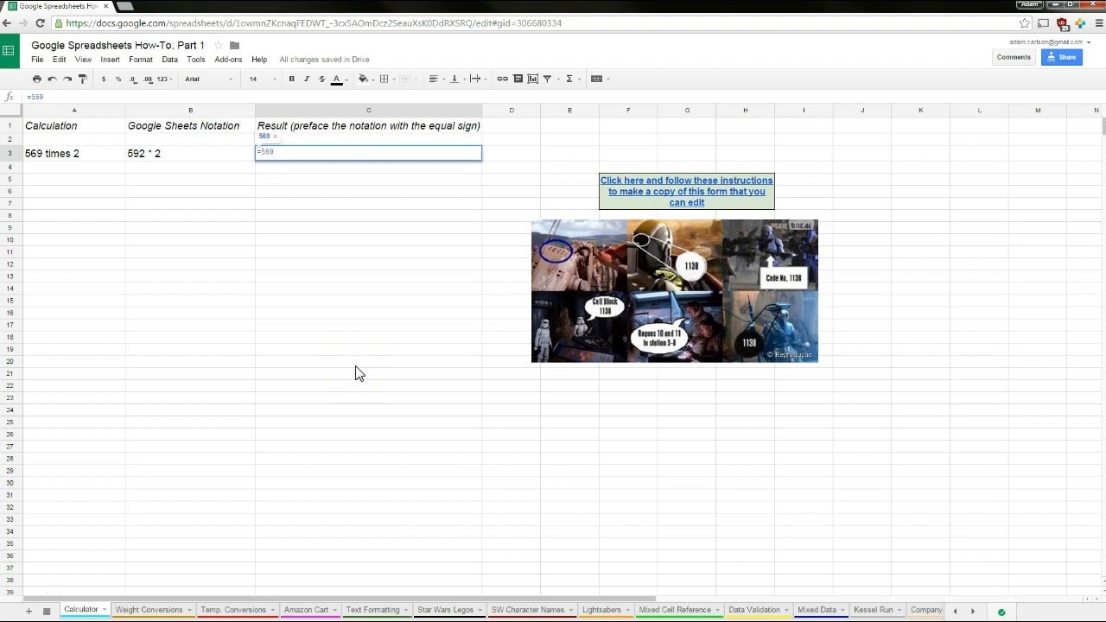
pyautogui.write('*2')
pyautogui.press('Return')
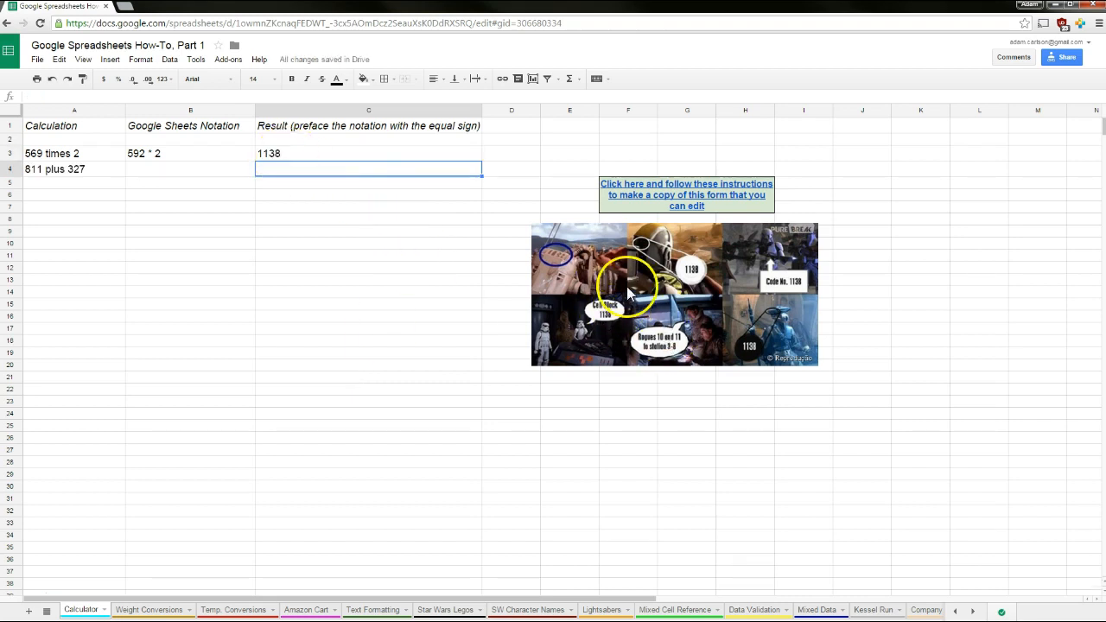
# - Enter the notation 811+327 in cell B4 and the formula =811+327 in result cell C4
pyautogui.click(139, 170)
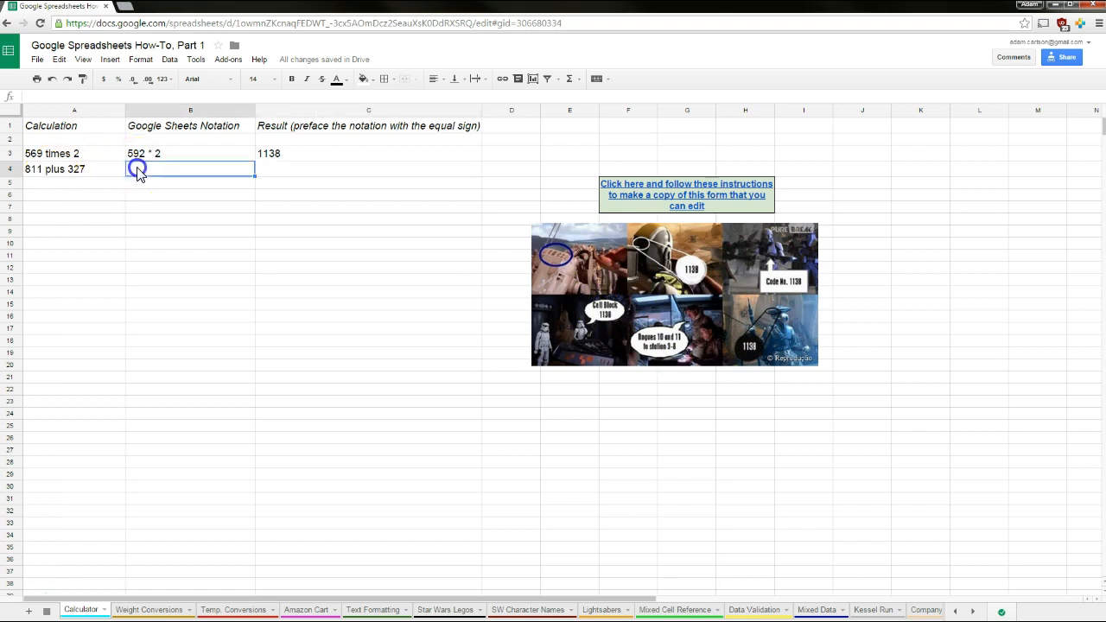
pyautogui.write('811+327')
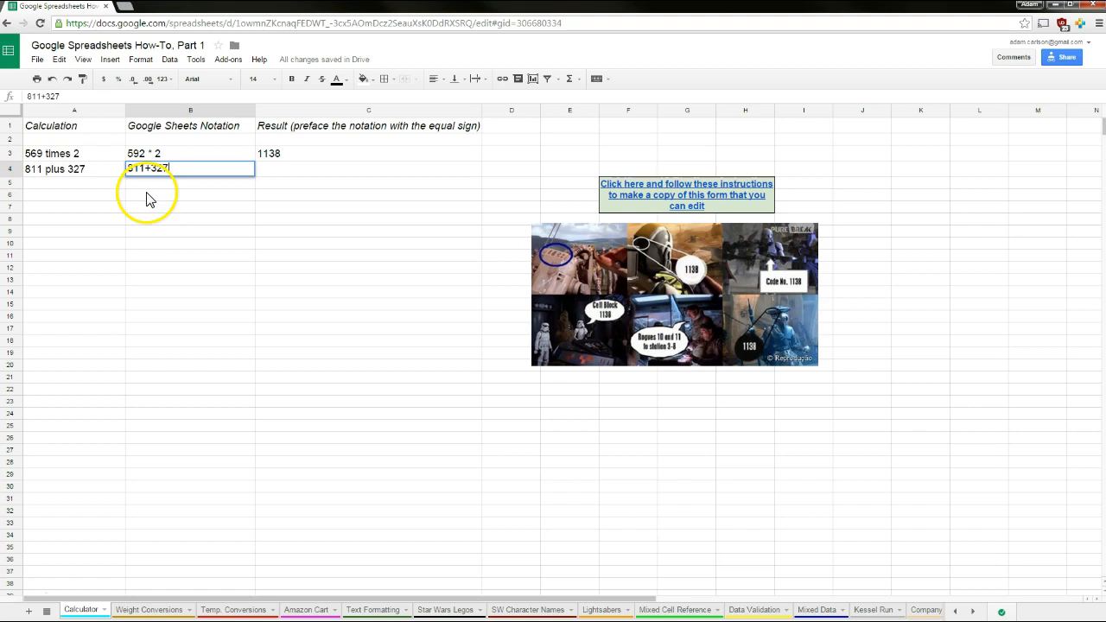
pyautogui.press('Return')
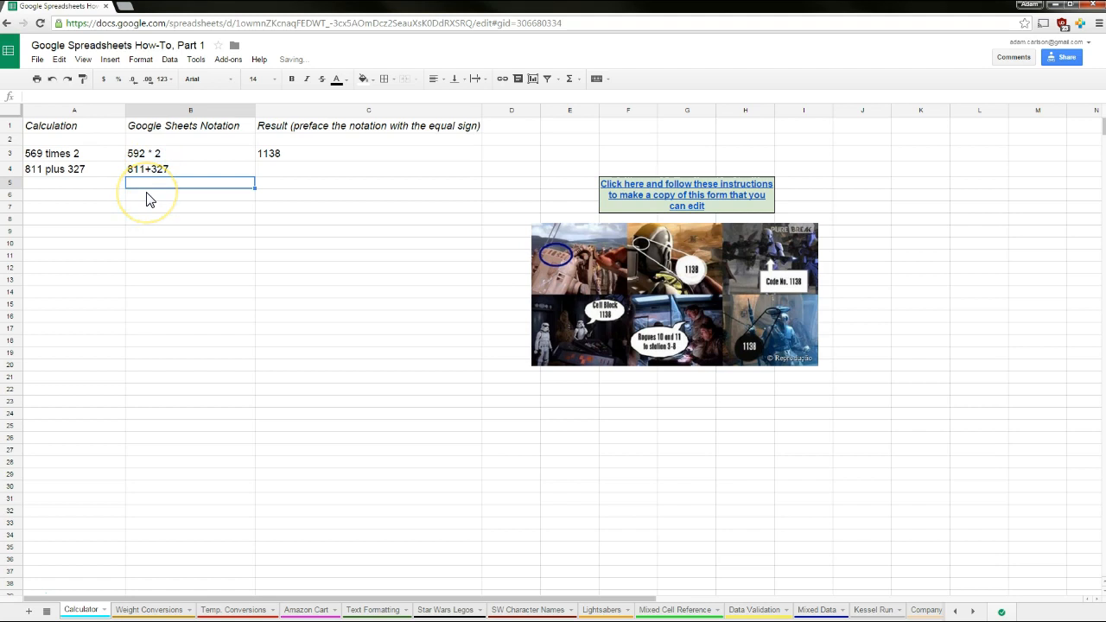
pyautogui.press('Right')
pyautogui.press('Up')
pyautogui.write('=')
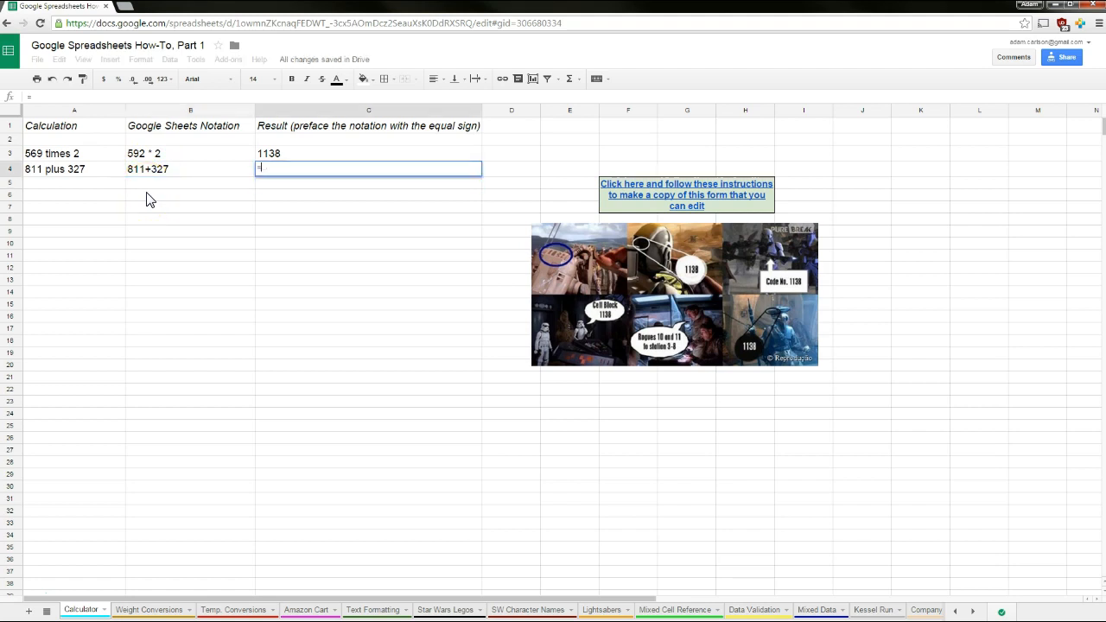
pyautogui.write('811+327')
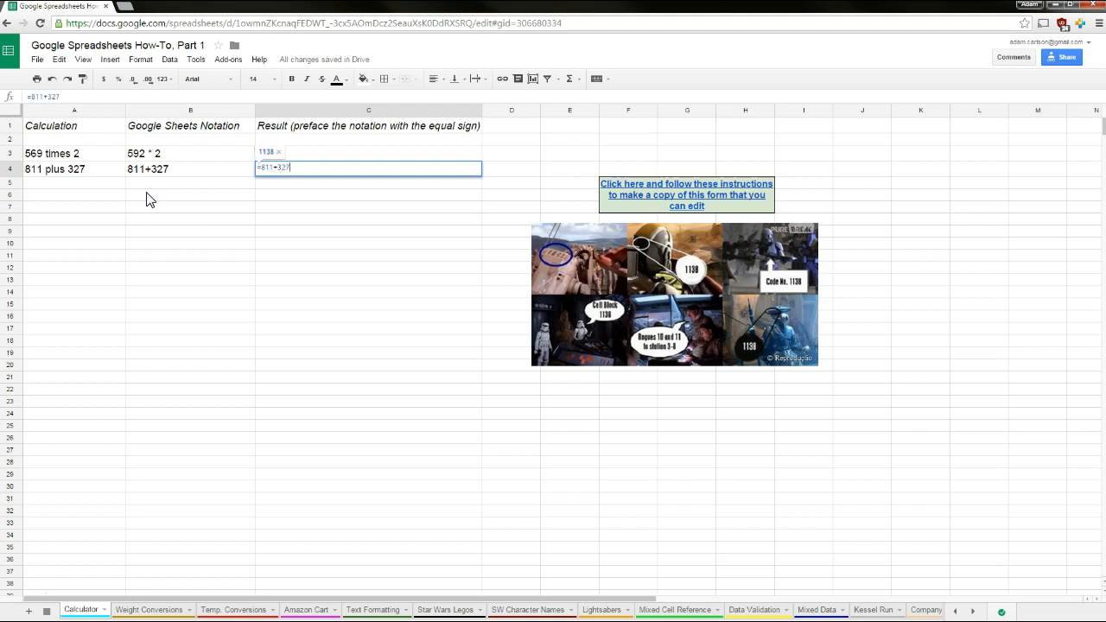
pyautogui.press('Return')
# - Enter the notation 1559-421 in cell B5, beside "1559 minus 421"
pyautogui.press('Up')
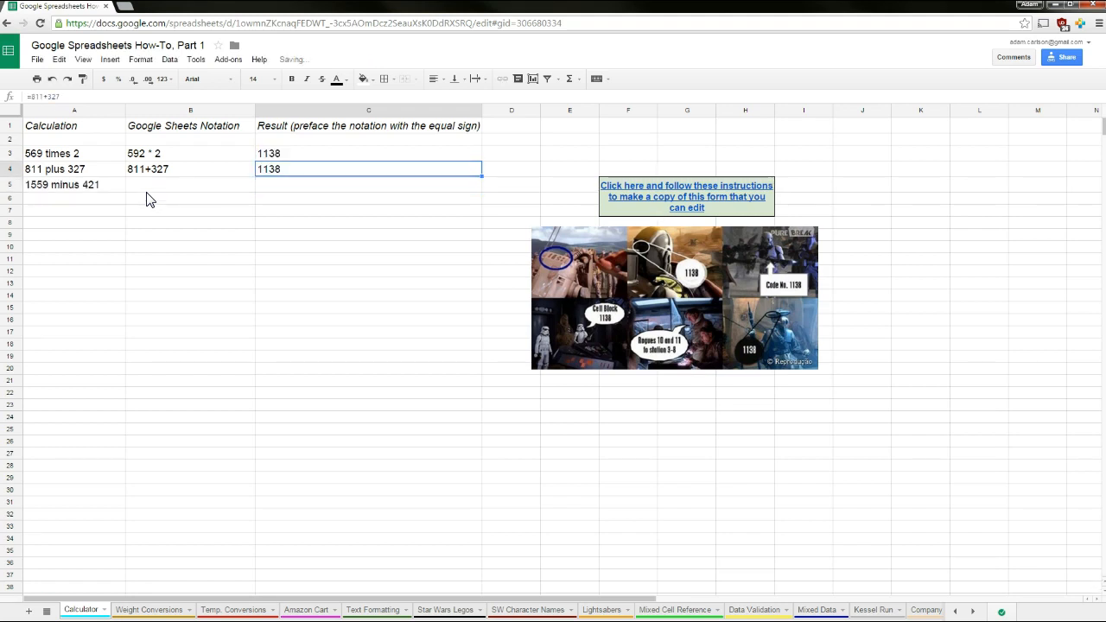
pyautogui.press('Left')
pyautogui.press('Right')
pyautogui.press('Down')
pyautogui.press('Left')
pyautogui.press('Left')
pyautogui.press('Right')
pyautogui.write('1')
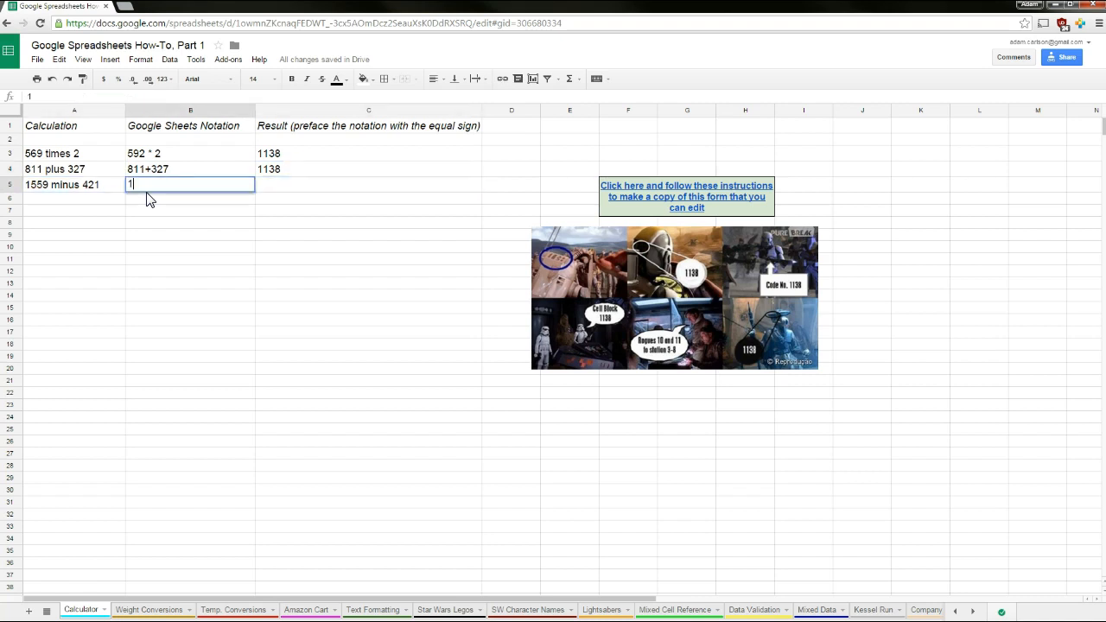
pyautogui.write('559-42')
pyautogui.press('Return')
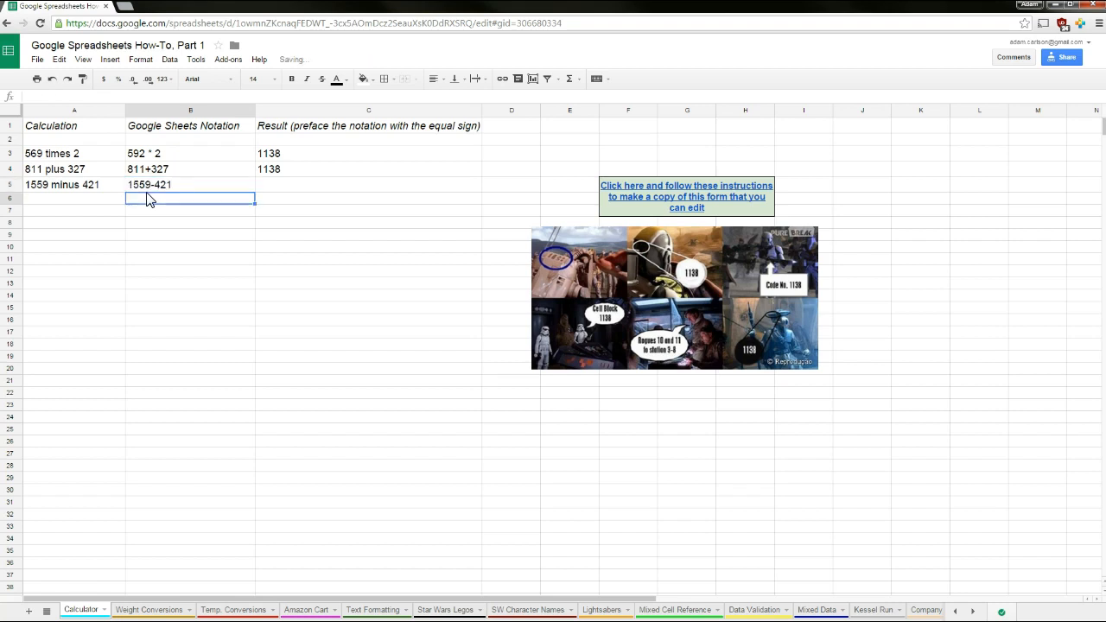
# - Enter the formula =1559-421 in the result cell C5
pyautogui.press('Right')
pyautogui.press('Up')
pyautogui.write('=')
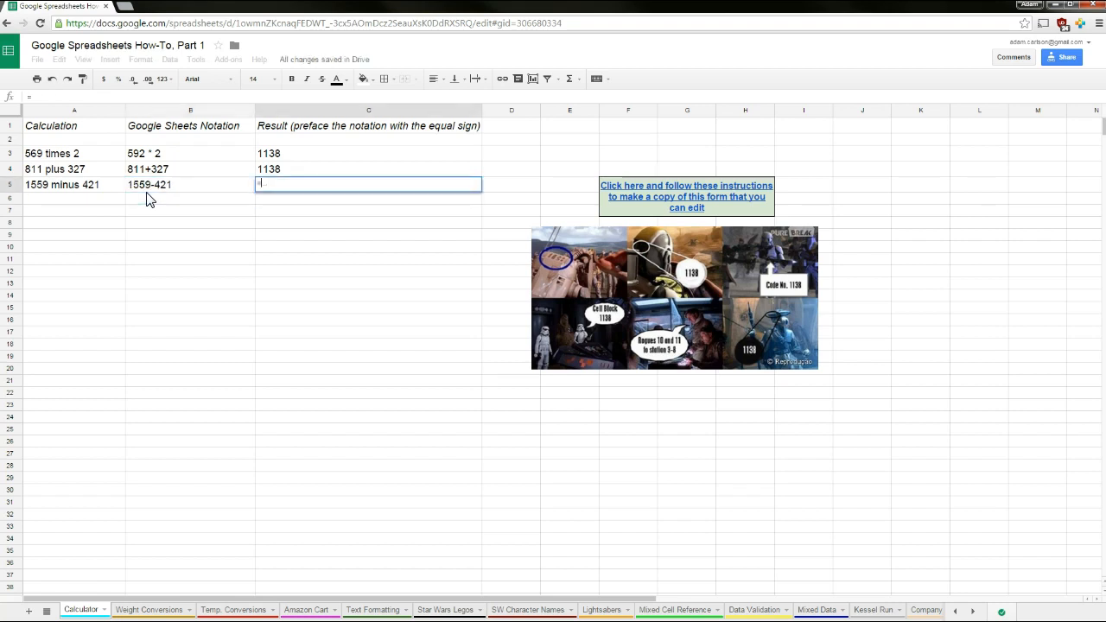
pyautogui.write('1559-421')
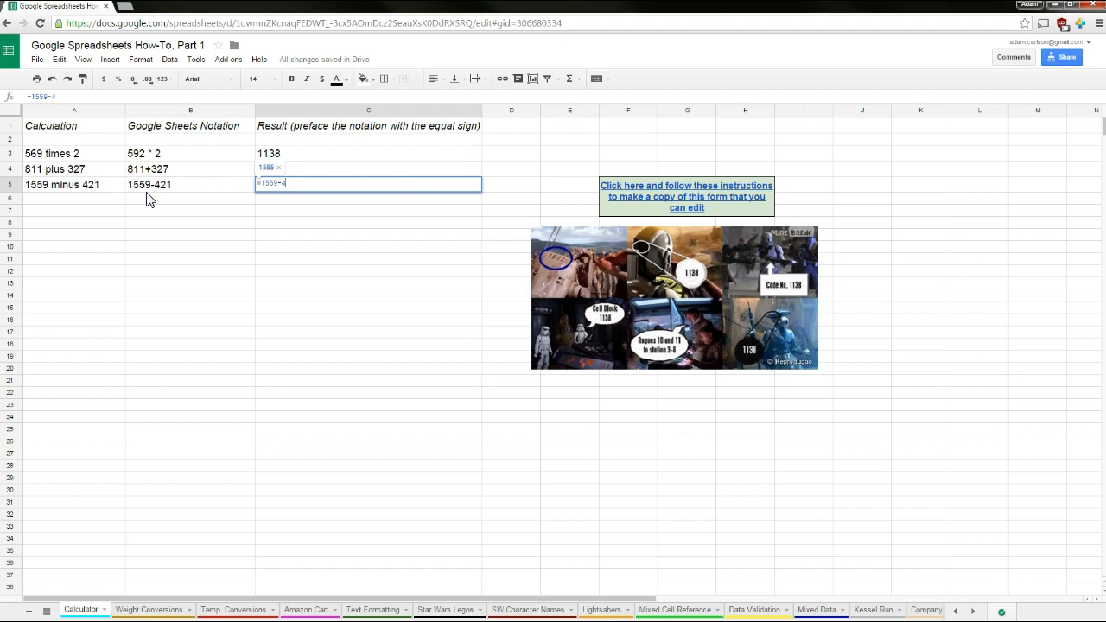
pyautogui.press('Return')
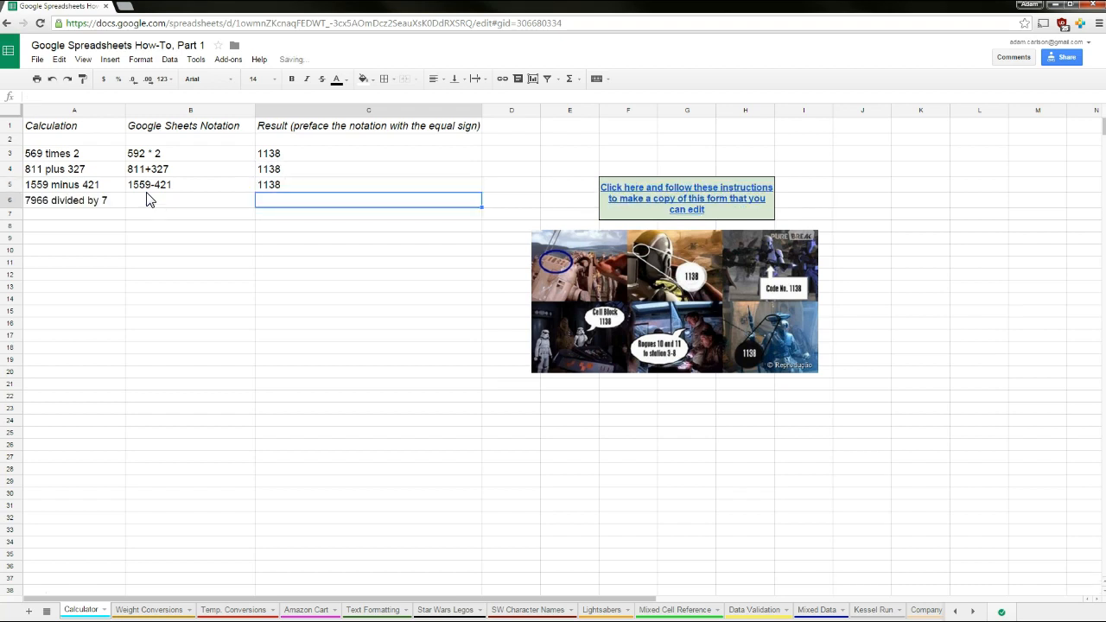
# - Try entering the notation 7966/7 without spaces in cell B6, and undo the entry
pyautogui.click(146, 200)
pyautogui.write('7966')
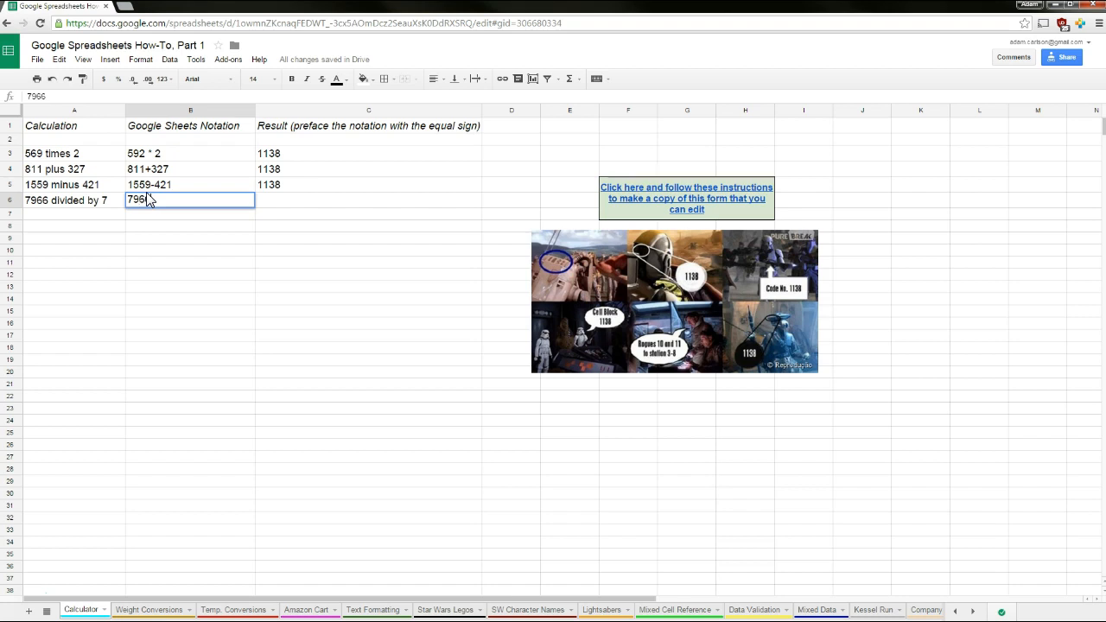
pyautogui.write('/7')
pyautogui.press('Return')
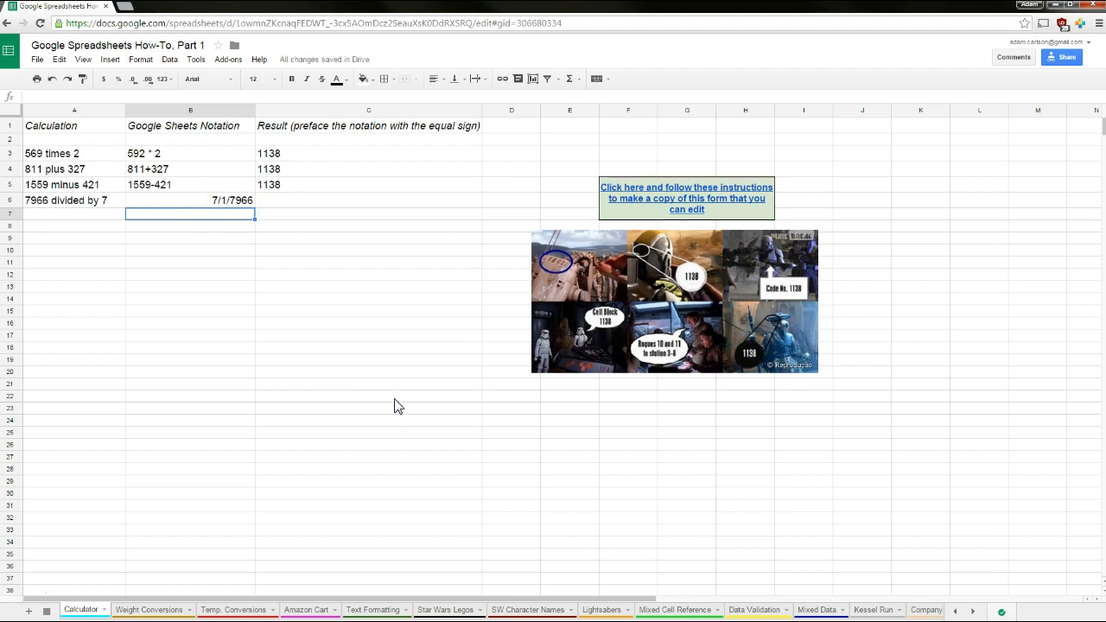
pyautogui.hotkey('ctrl', 'z')
# - Enter the notation 7966 / 7 with spaces in cell B6 and the formula =7966/7 in result cell C6
pyautogui.write('7966 / 7')
pyautogui.press('Return')
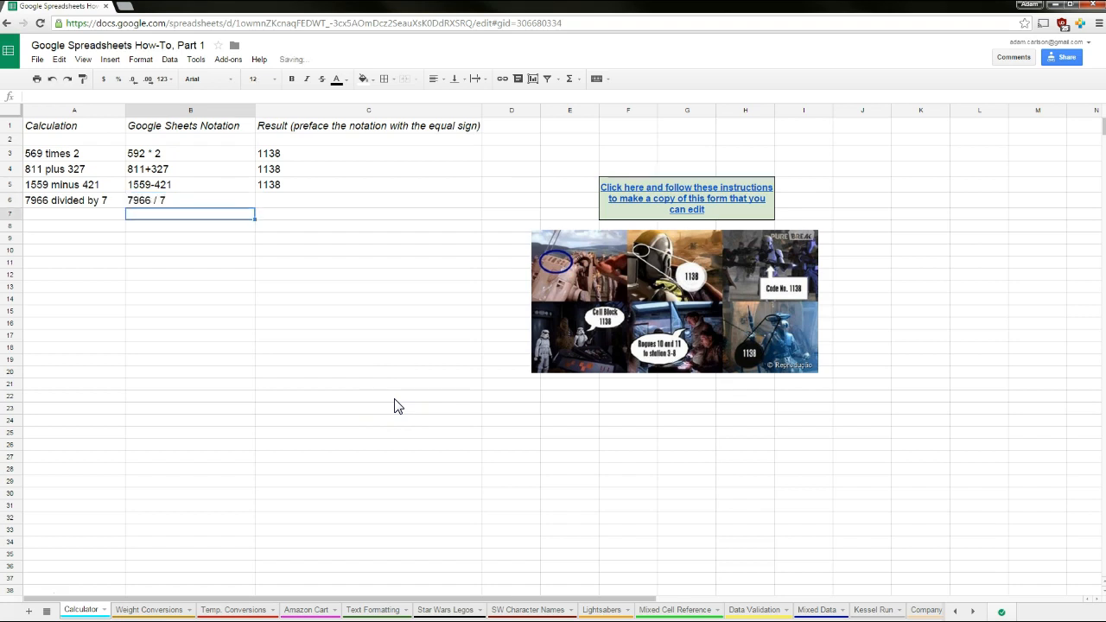
pyautogui.press('Up')
pyautogui.press('Right')
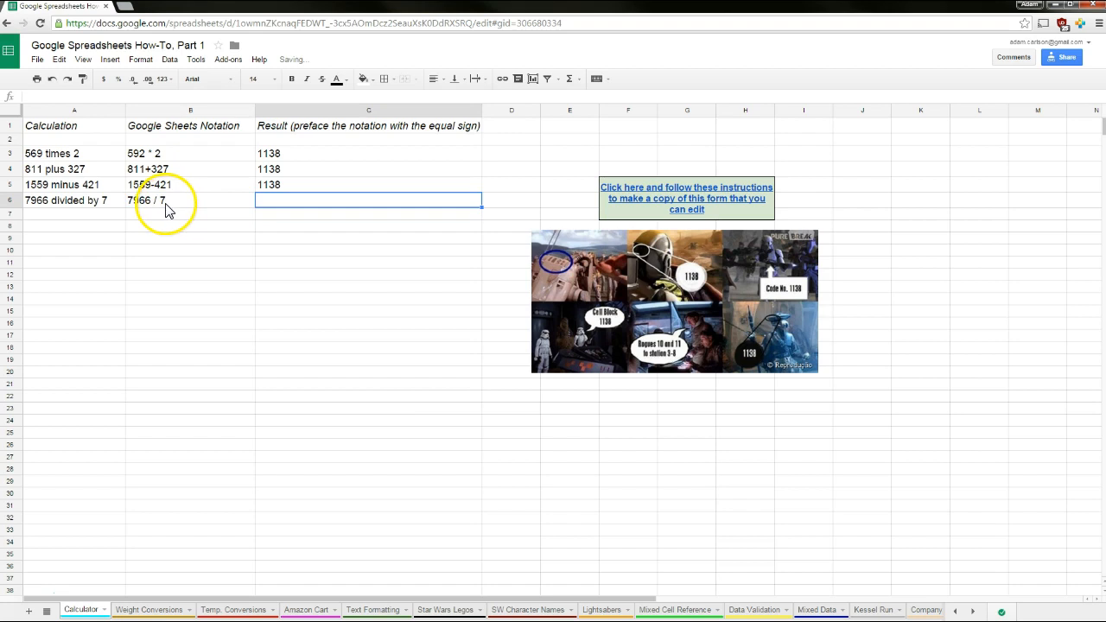
pyautogui.write('=7966/7')
pyautogui.press('Return')
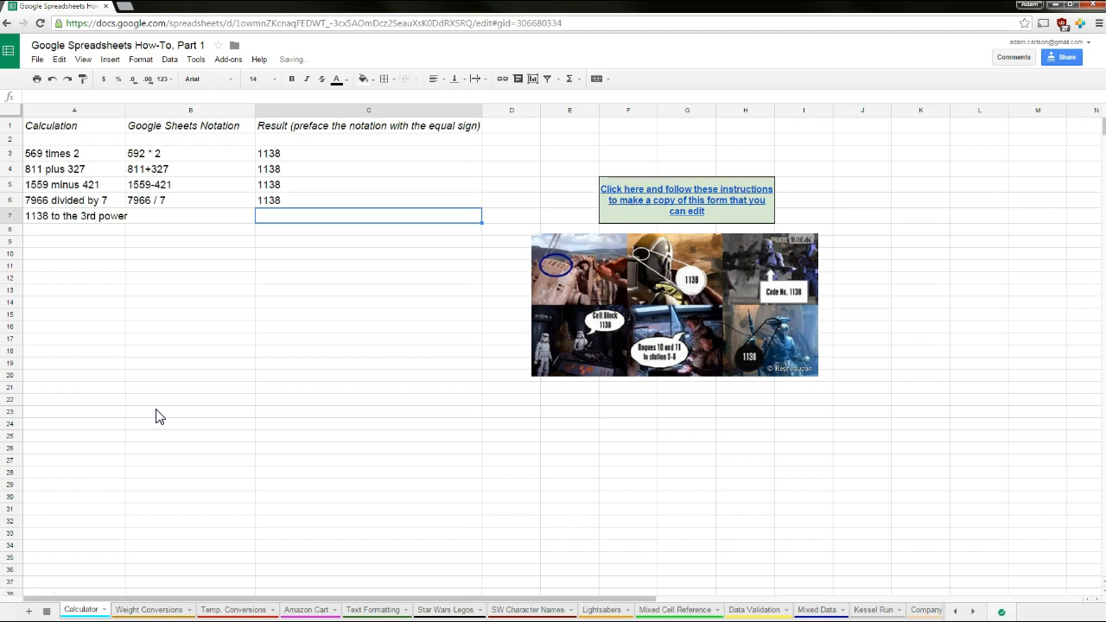
# - Enter the notation 1138^3 in cell B7, beside "1138 to the 3rd power"
pyautogui.press('Left')
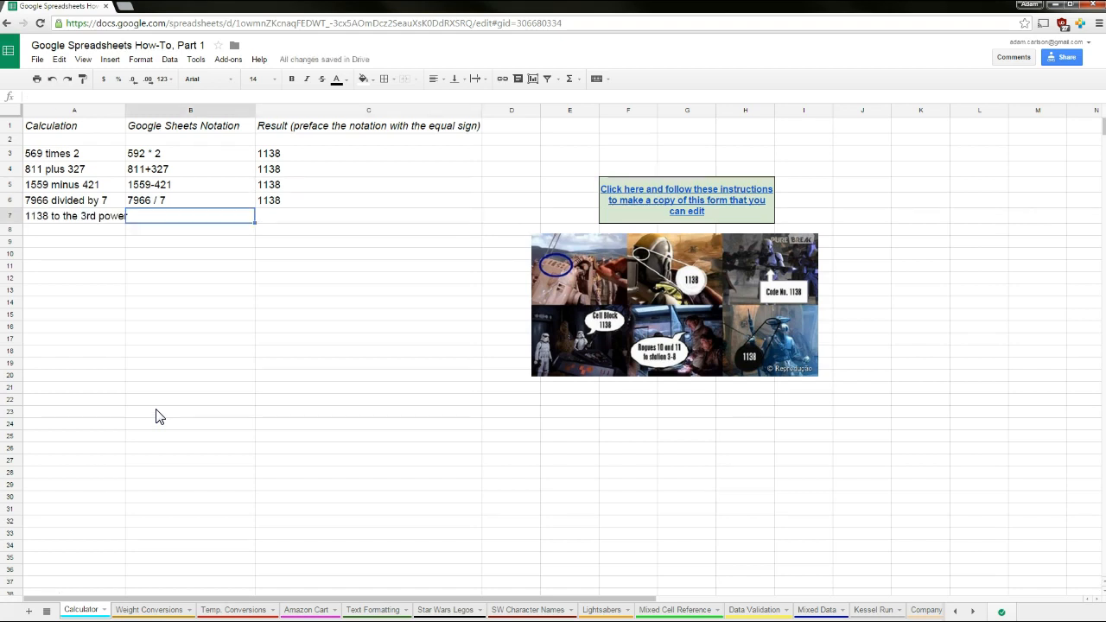
pyautogui.write('113')
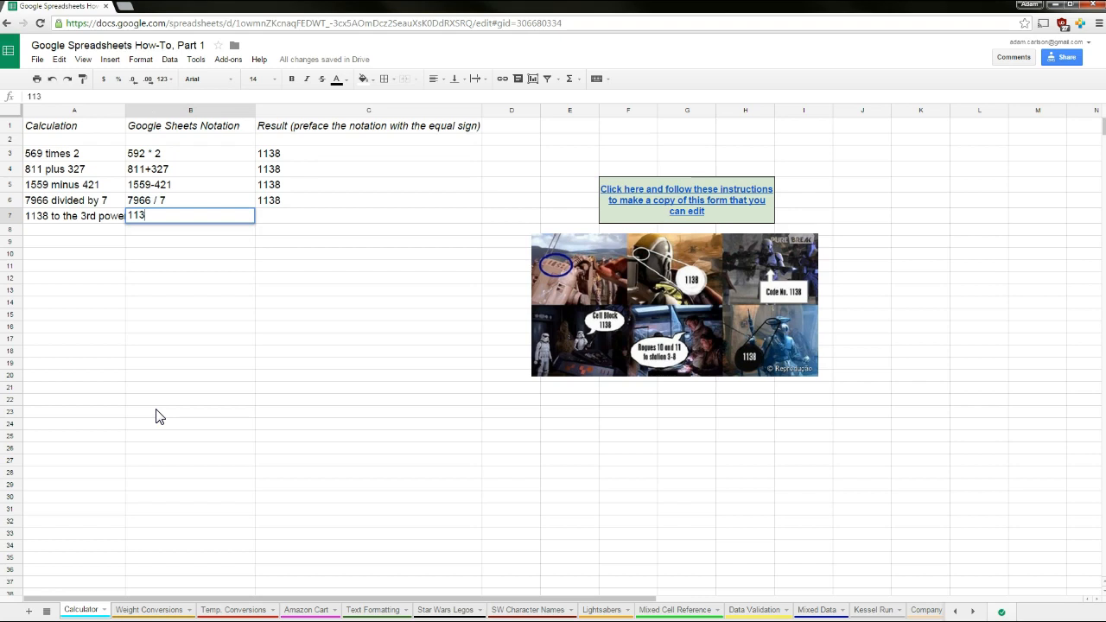
pyautogui.write('8^3')
pyautogui.press('Return')
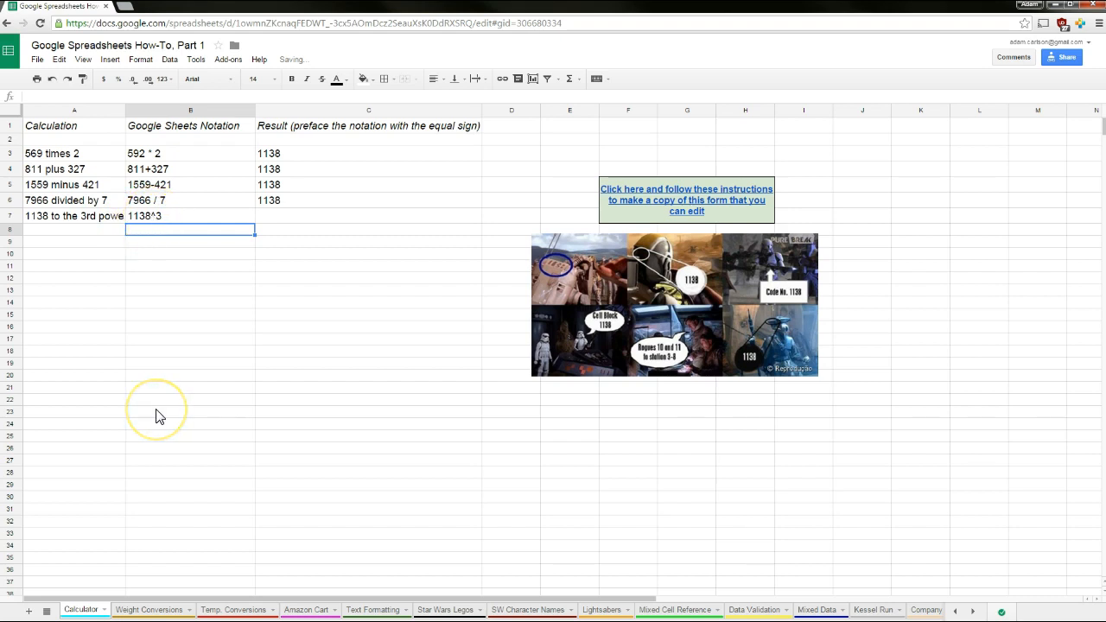
# - Enter the formula =1138^3 in the result cell C7
pyautogui.press('Up')
pyautogui.press('Right')
pyautogui.write('=113')
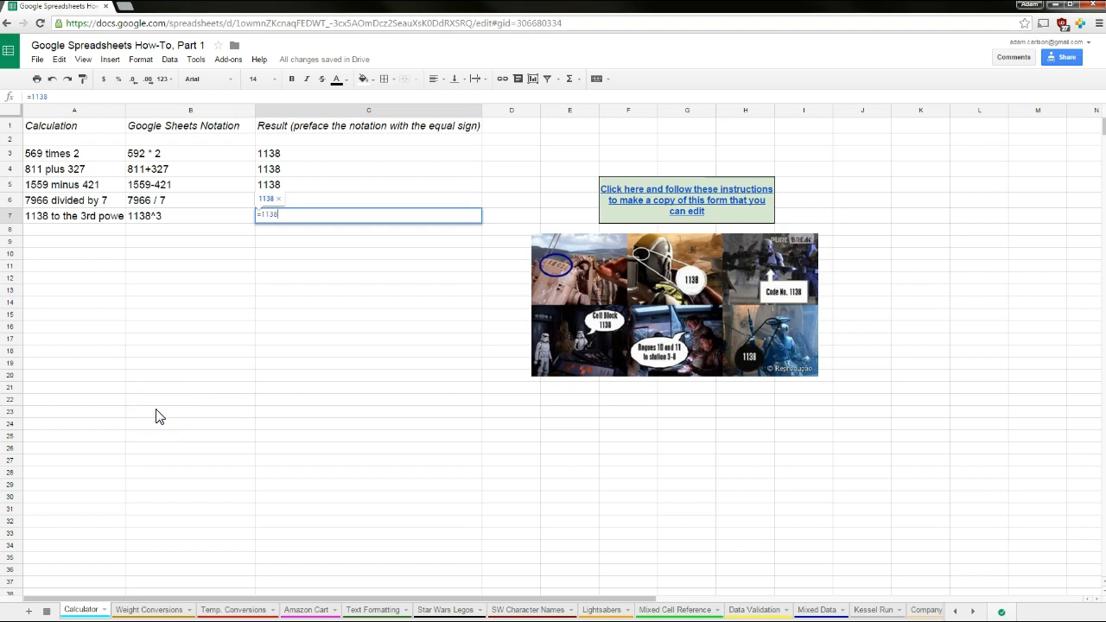
pyautogui.write('8')
pyautogui.press('Return')
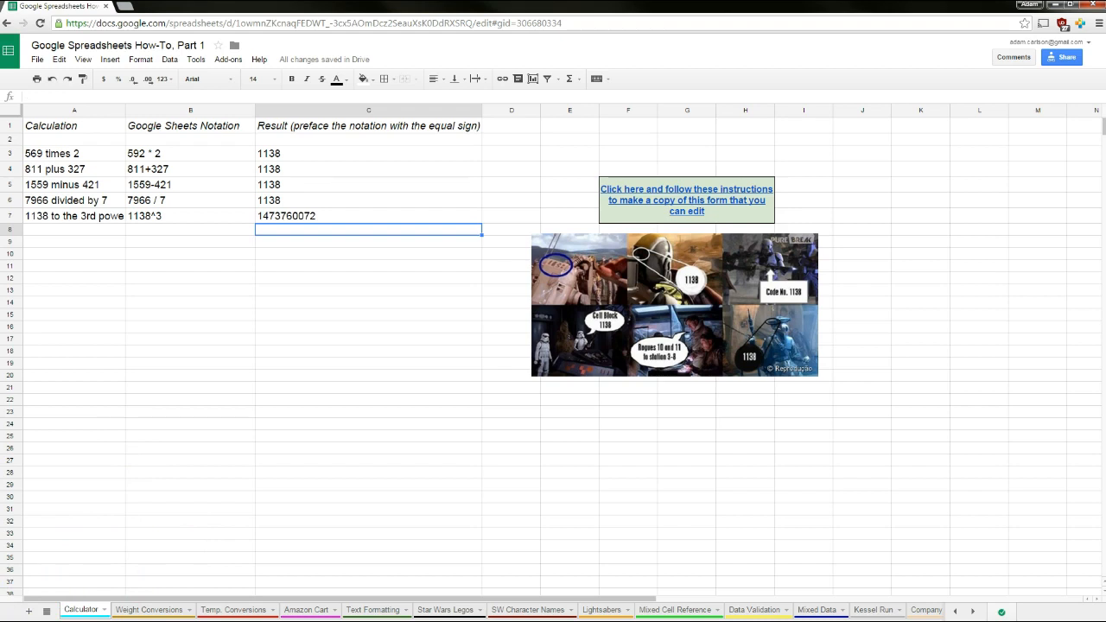
# - On the Temp. Conversions sheet, convert 100 °F to Celsius with the formula =(5/9)*(100-32) in cell B5
pyautogui.click(231, 610)
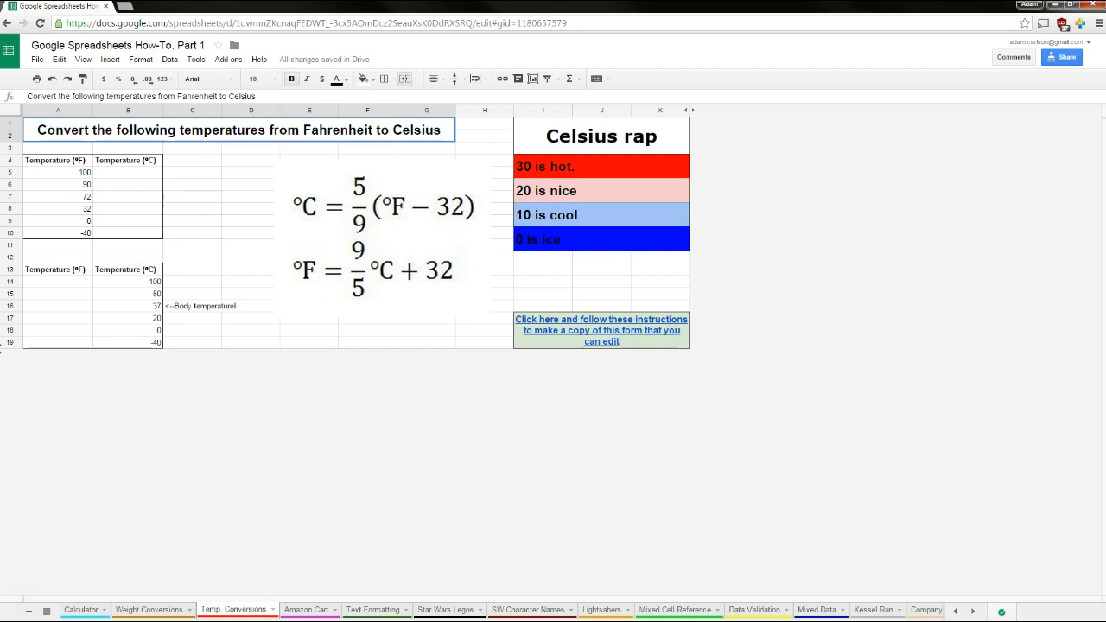
pyautogui.click(82, 172)
pyautogui.click(129, 172)
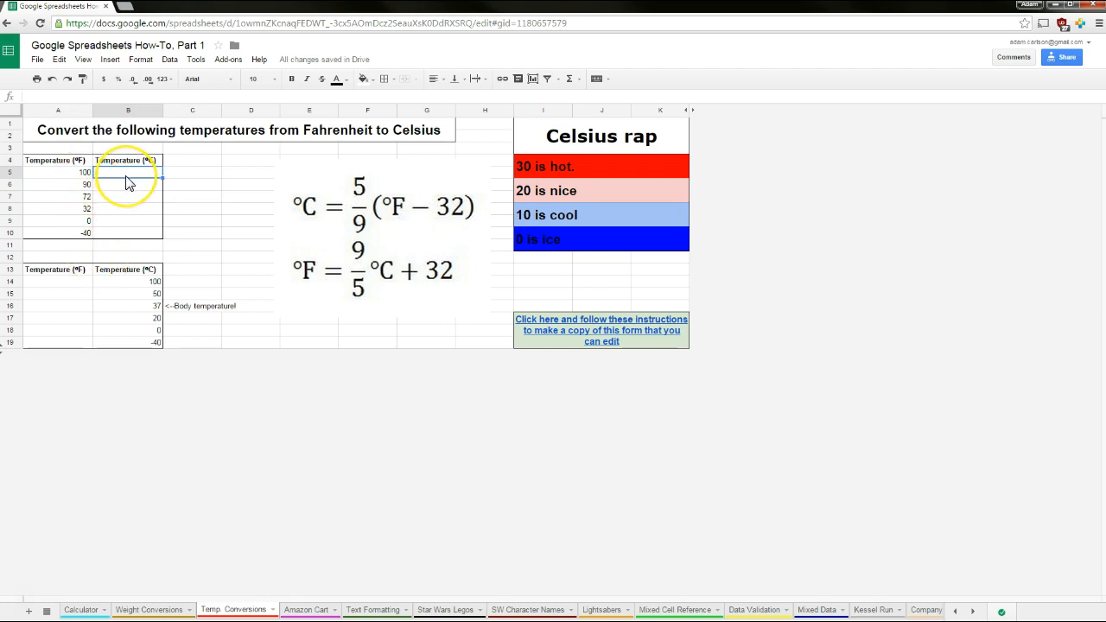
pyautogui.write('=')
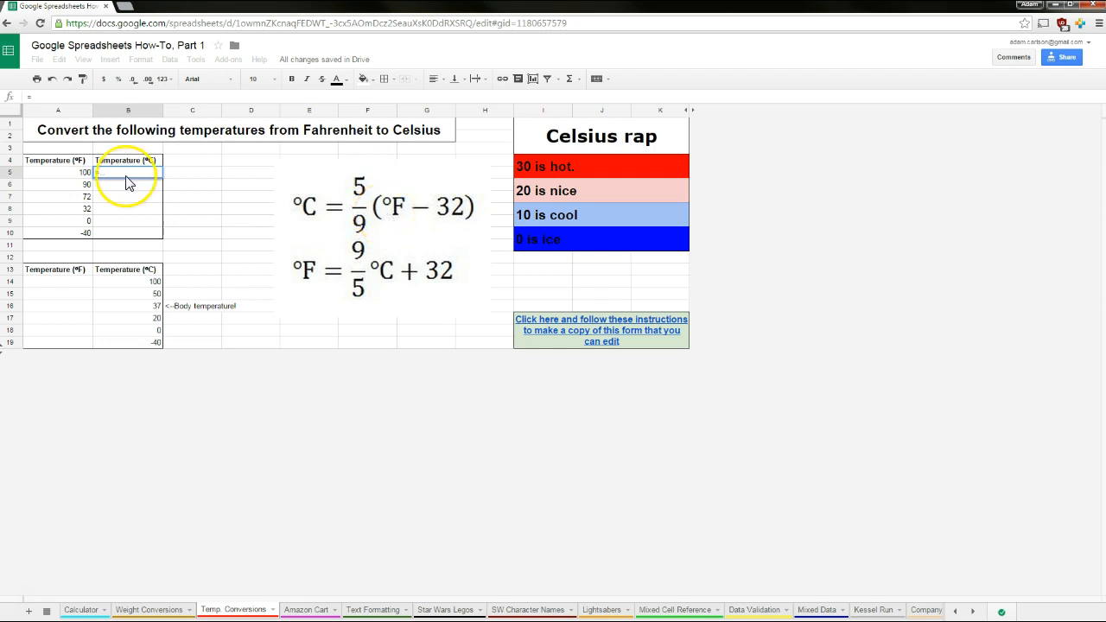
pyautogui.click(71, 98)
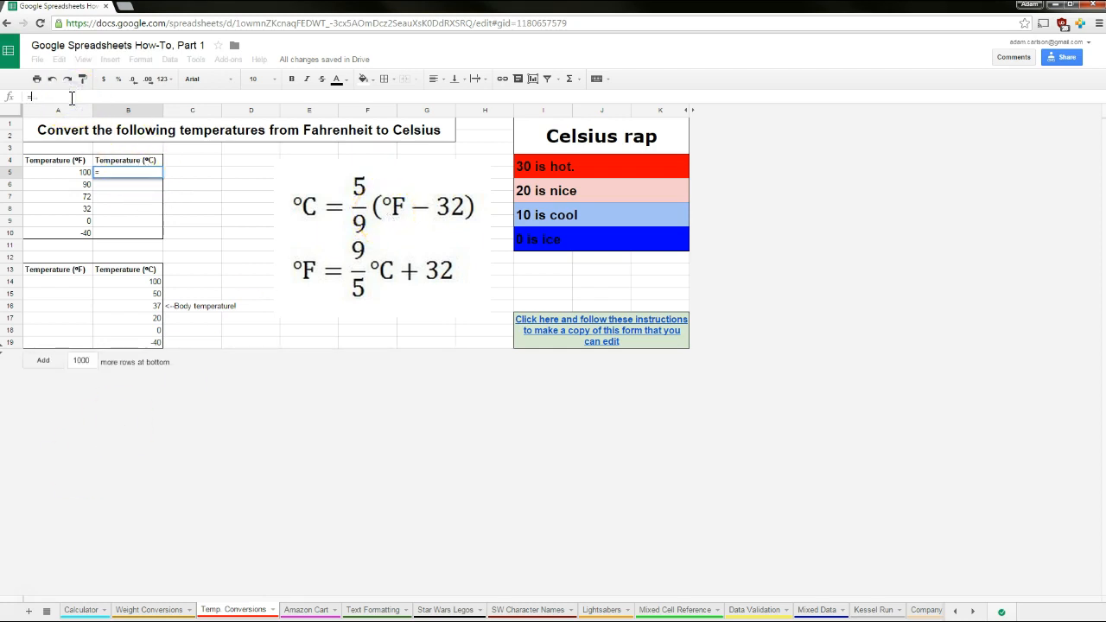
pyautogui.write('(5/9')
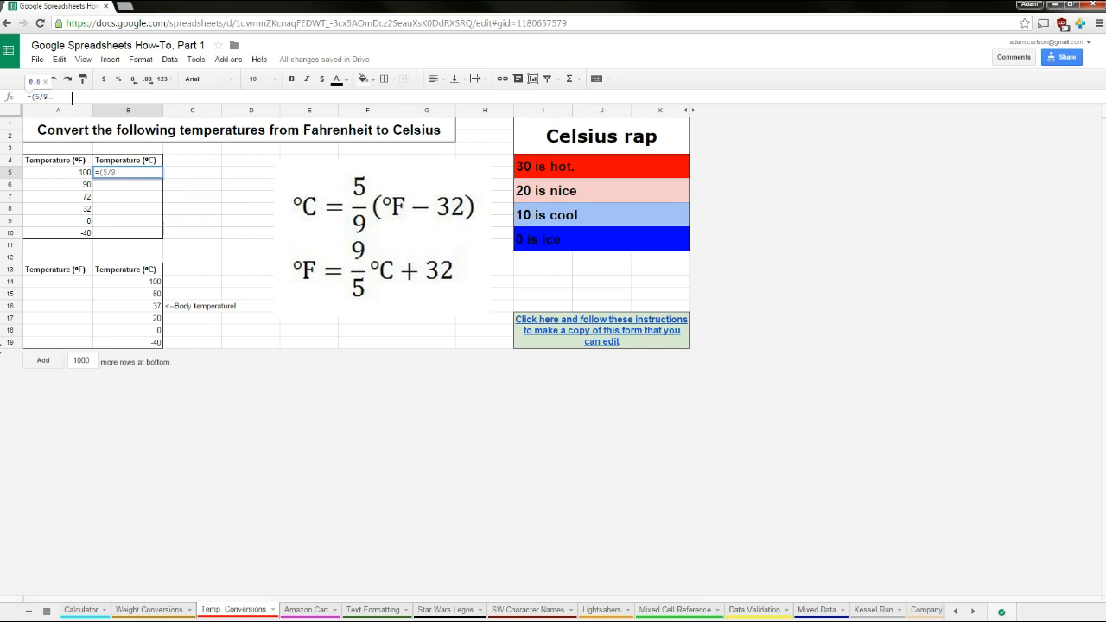
pyautogui.write(')*(')
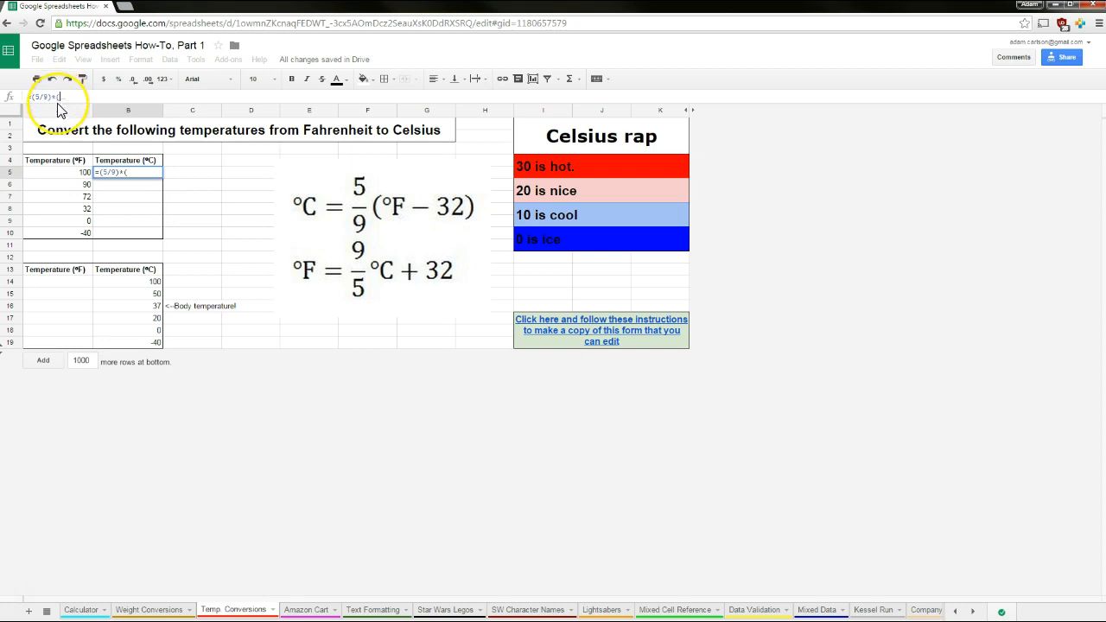
pyautogui.write('100-32')
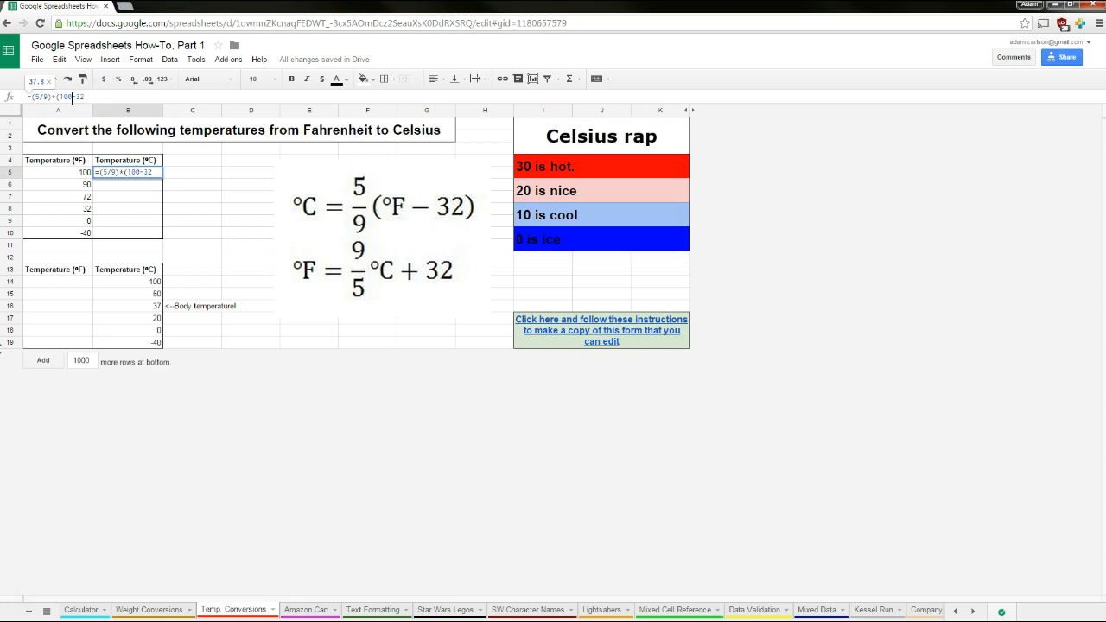
pyautogui.write(')')
pyautogui.press('Return')
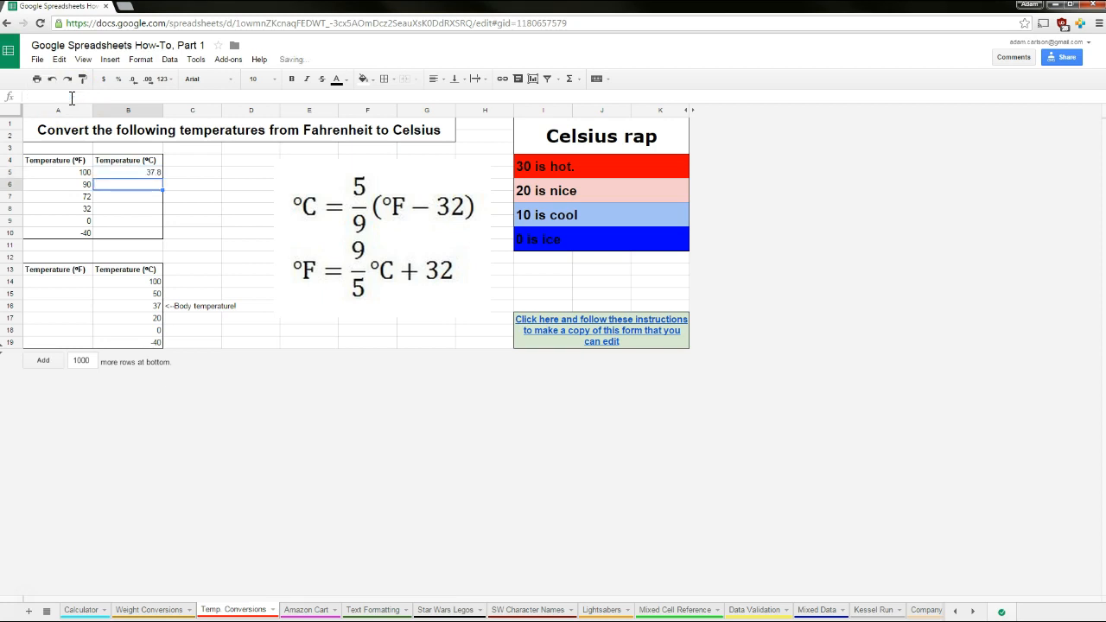
# - Replace the typed 100 in B5's formula with a reference to cell A5, making it =(5/9)*(A5-32)
pyautogui.press('Up')
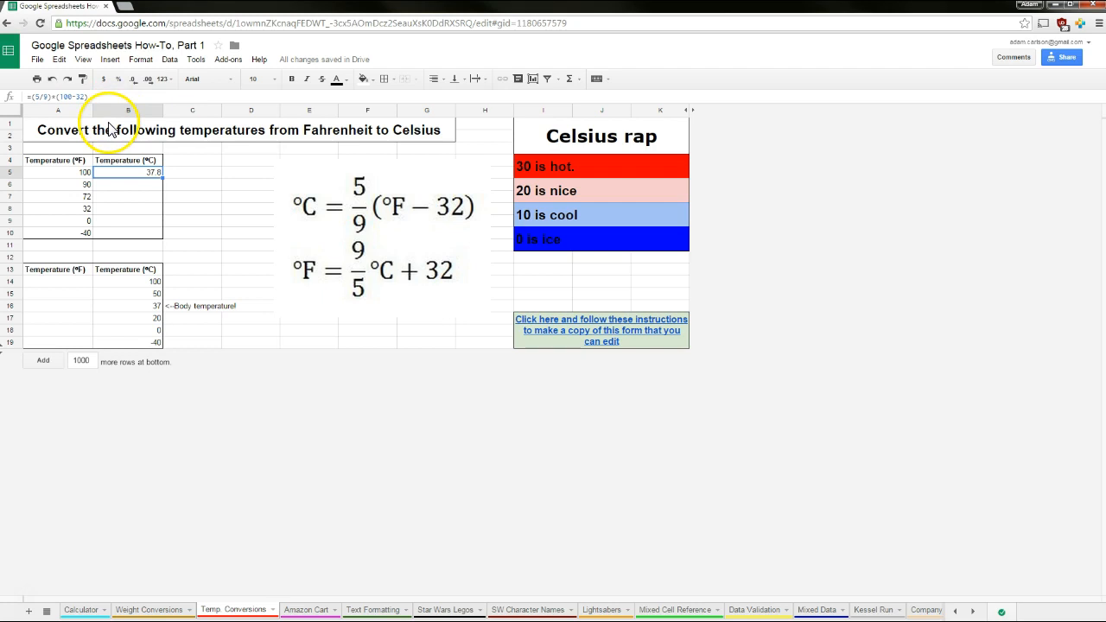
pyautogui.click(70, 96)
pyautogui.doubleClick(70, 96)
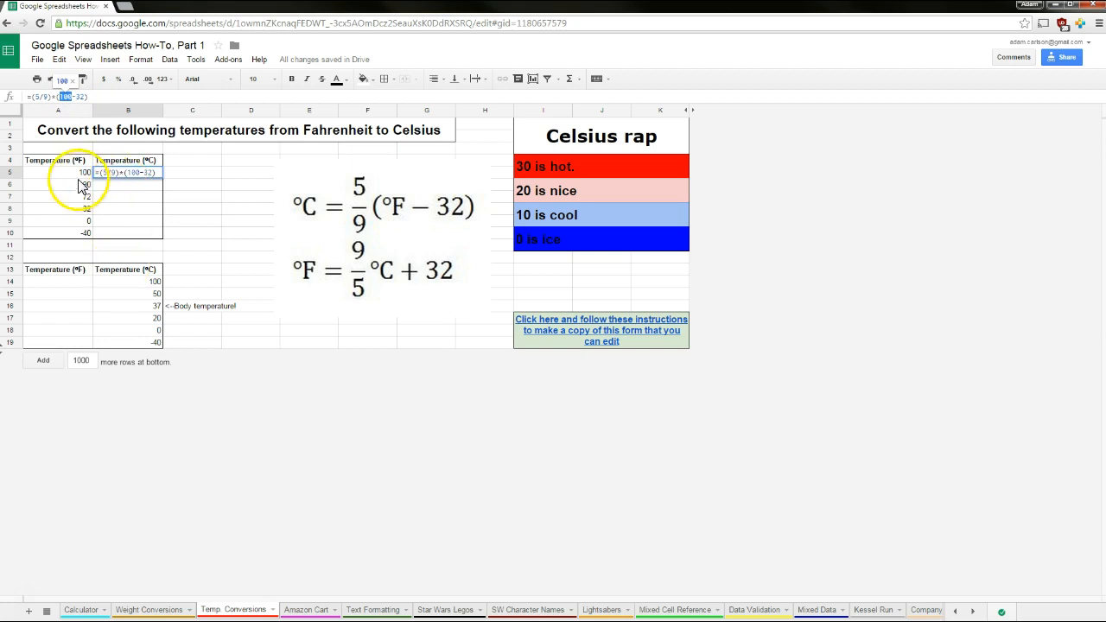
pyautogui.press('BackSpace')
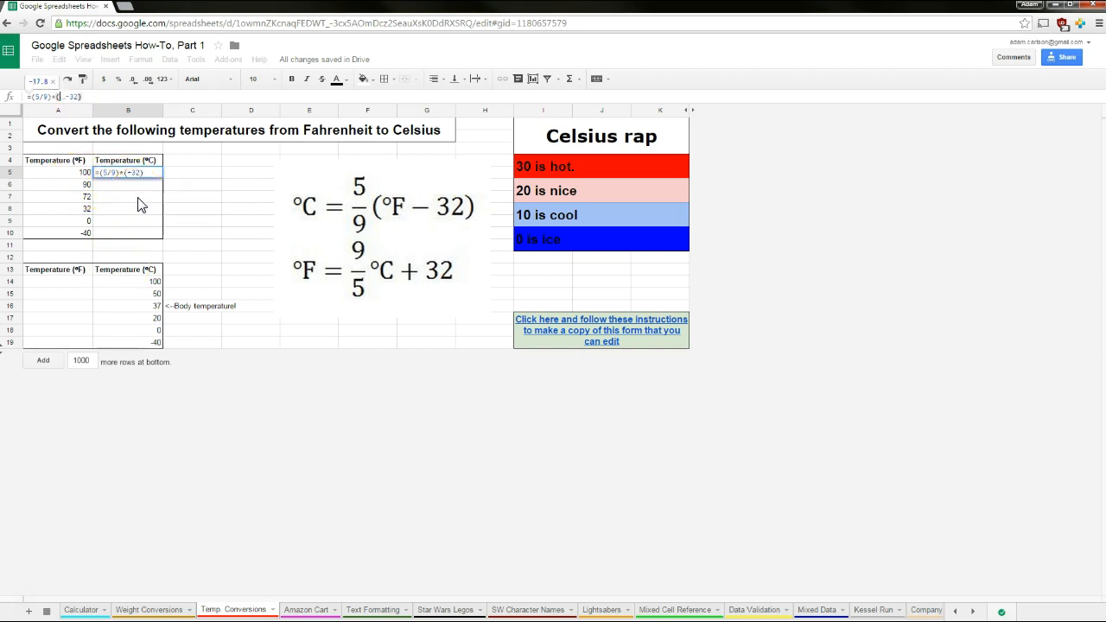
pyautogui.write('A')
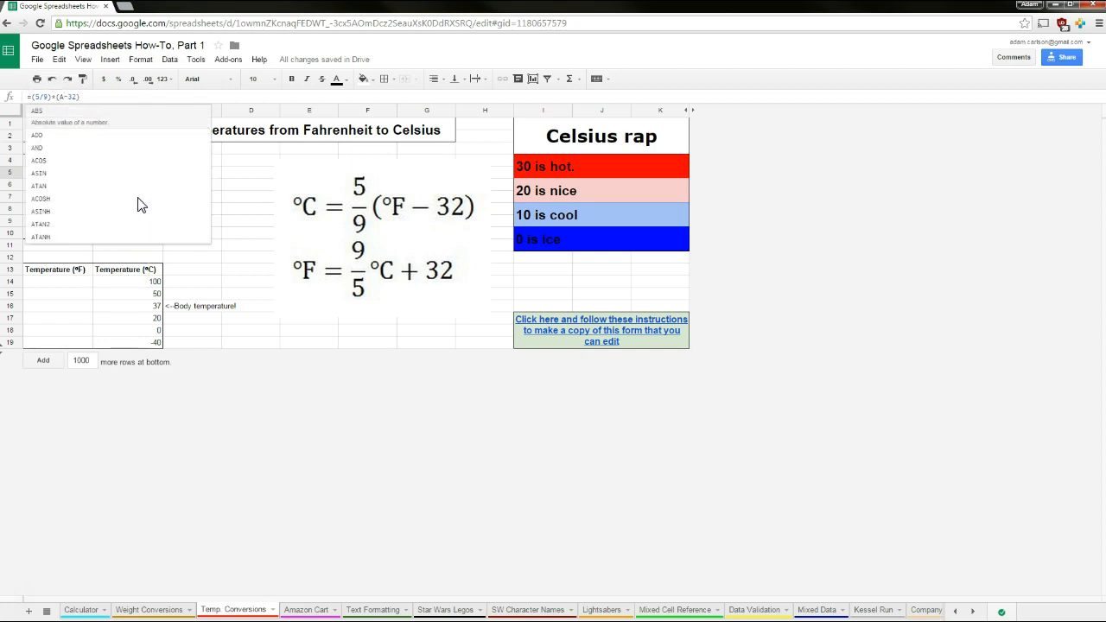
pyautogui.write('5')
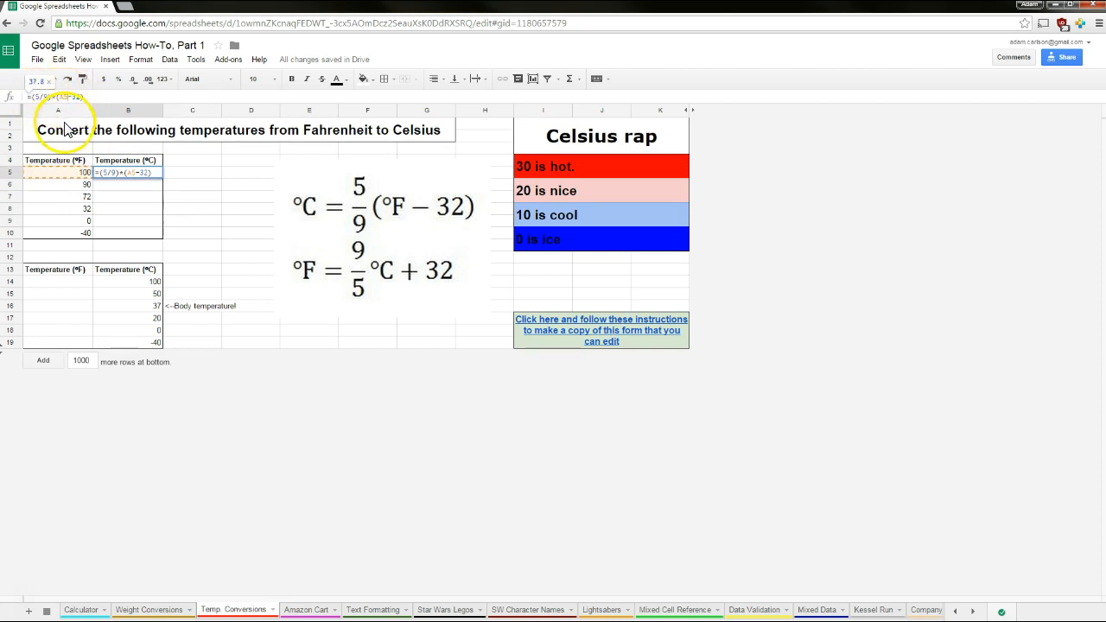
# - Convert 90 °F to Celsius in cell B6 with the formula =(5/9)*(A6-32)
pyautogui.click(151, 185)
pyautogui.write('=')
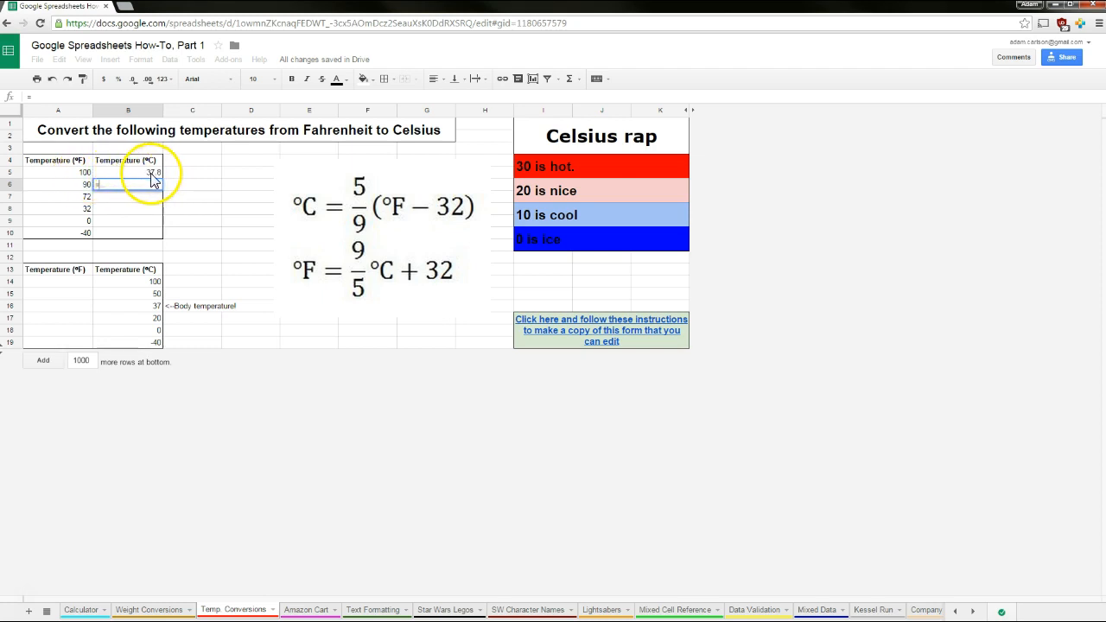
pyautogui.write('(5/')
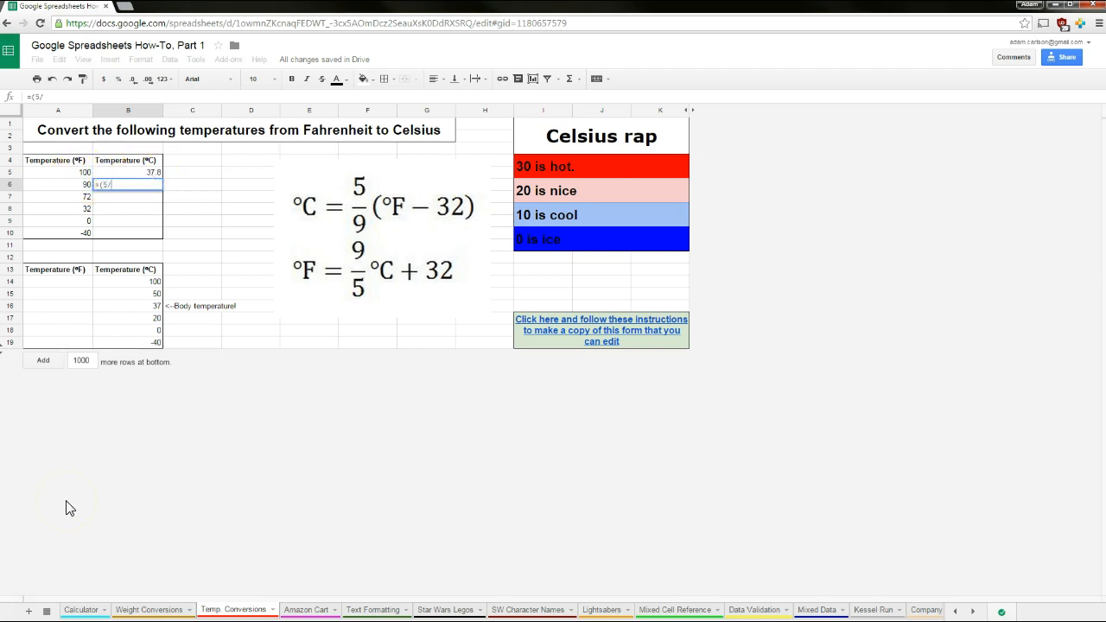
pyautogui.write('9)*(')
pyautogui.click(54, 184)
pyautogui.write('-32')
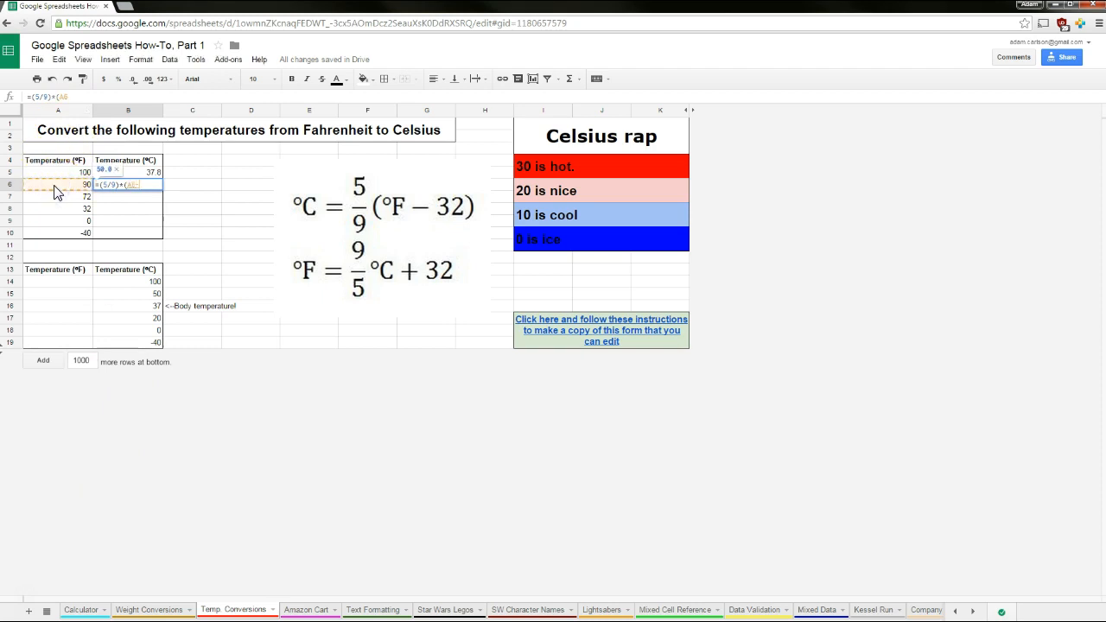
pyautogui.write(')')
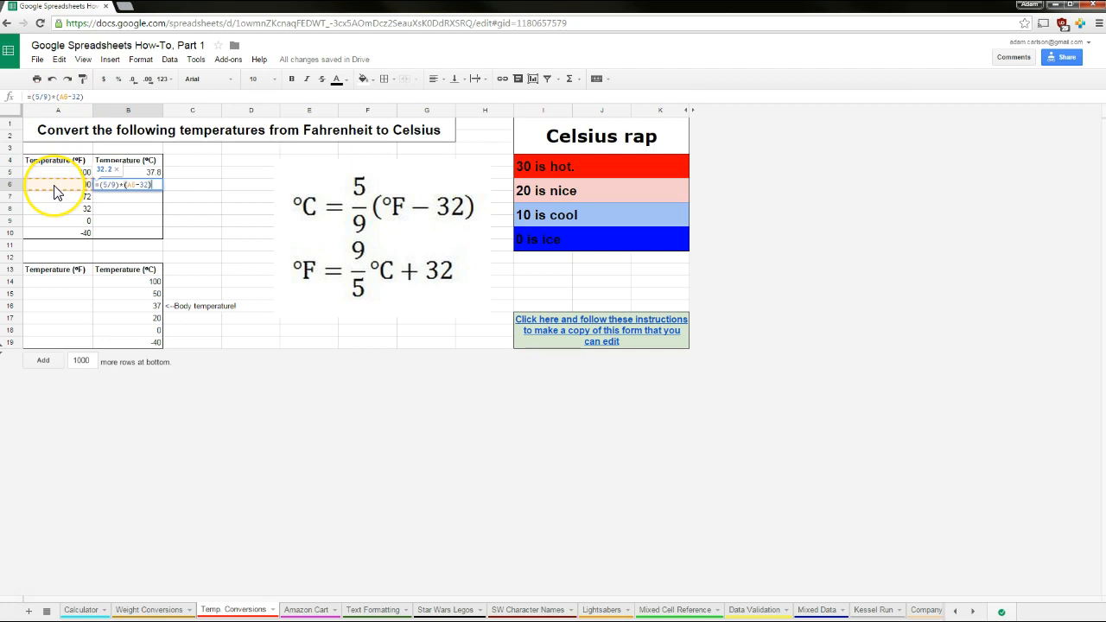
pyautogui.press('Return')
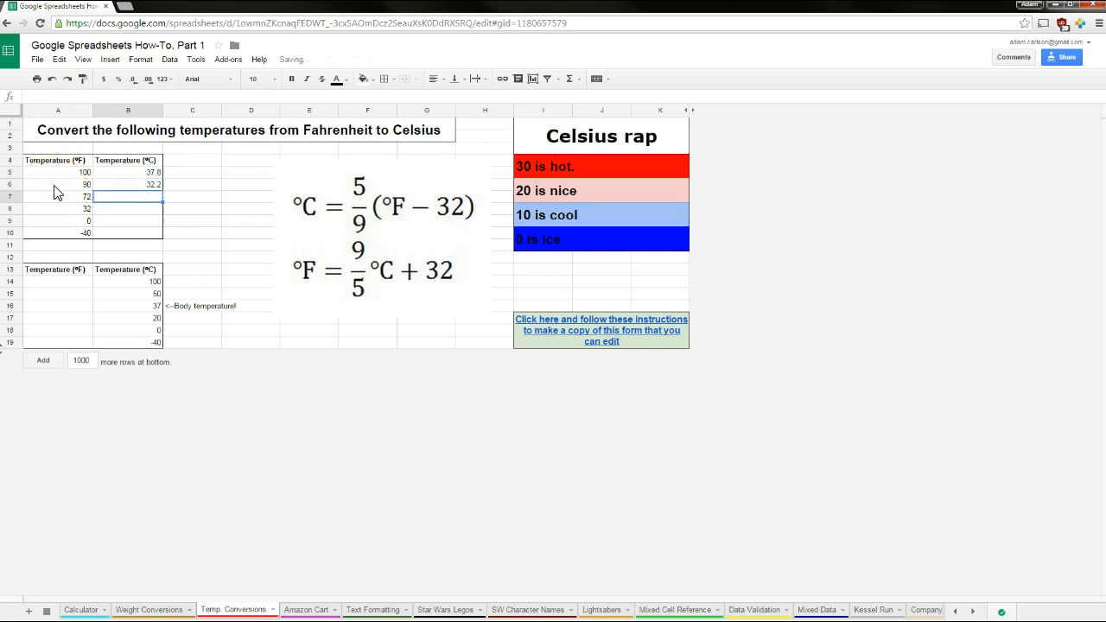
# - Convert 72 °F to Celsius in cell B7 with the formula =(5/9)*(A7-32)
pyautogui.write('=')
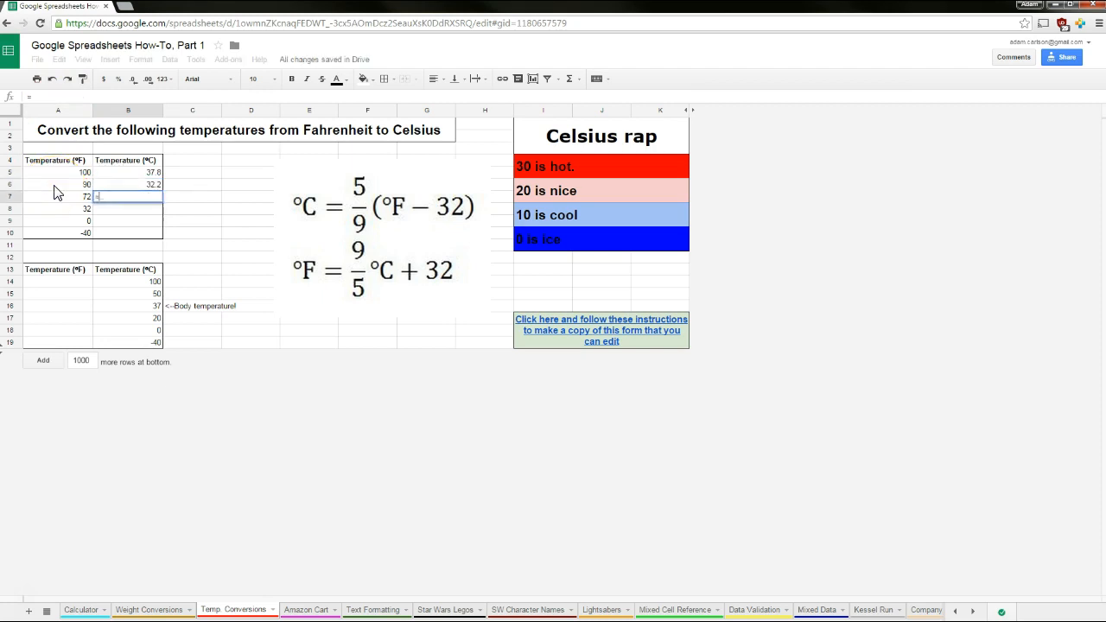
pyautogui.write('(5')
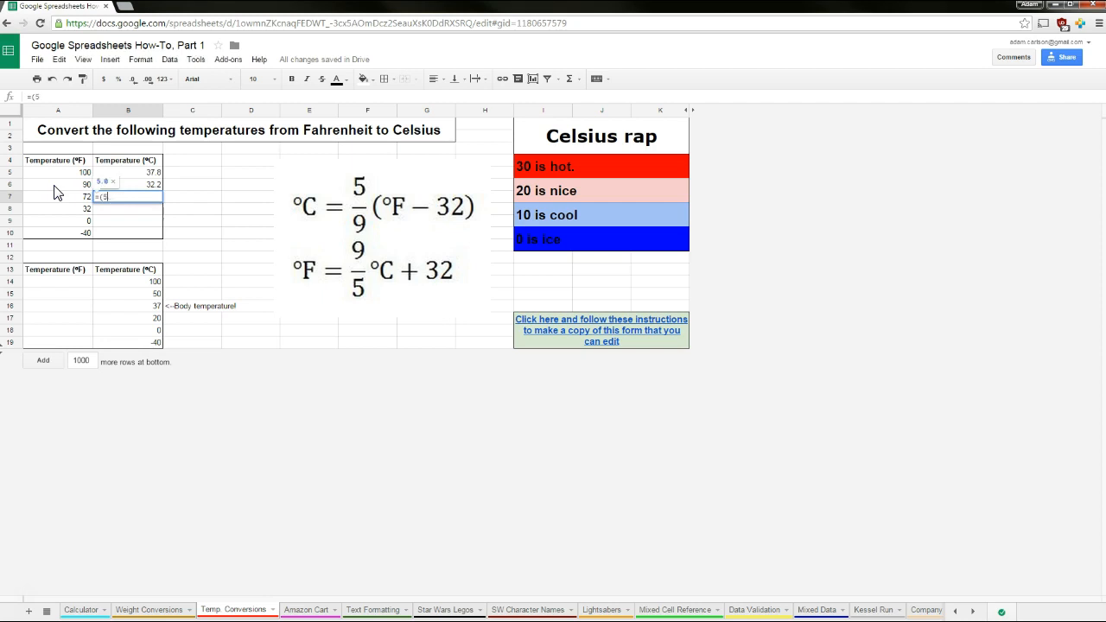
pyautogui.write('/9)*(')
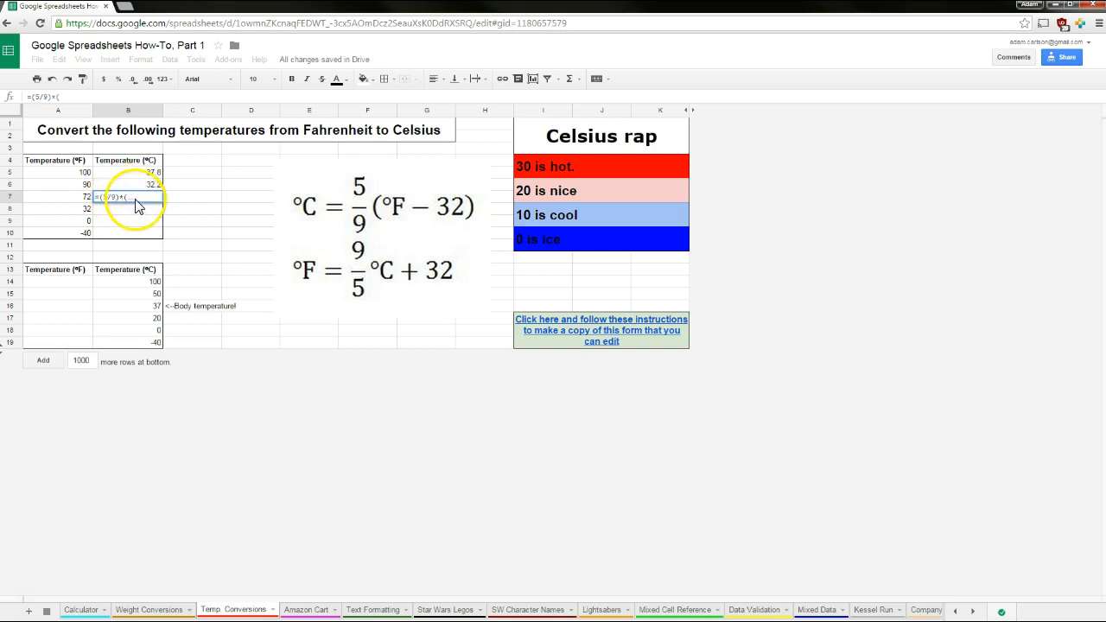
pyautogui.click(53, 192)
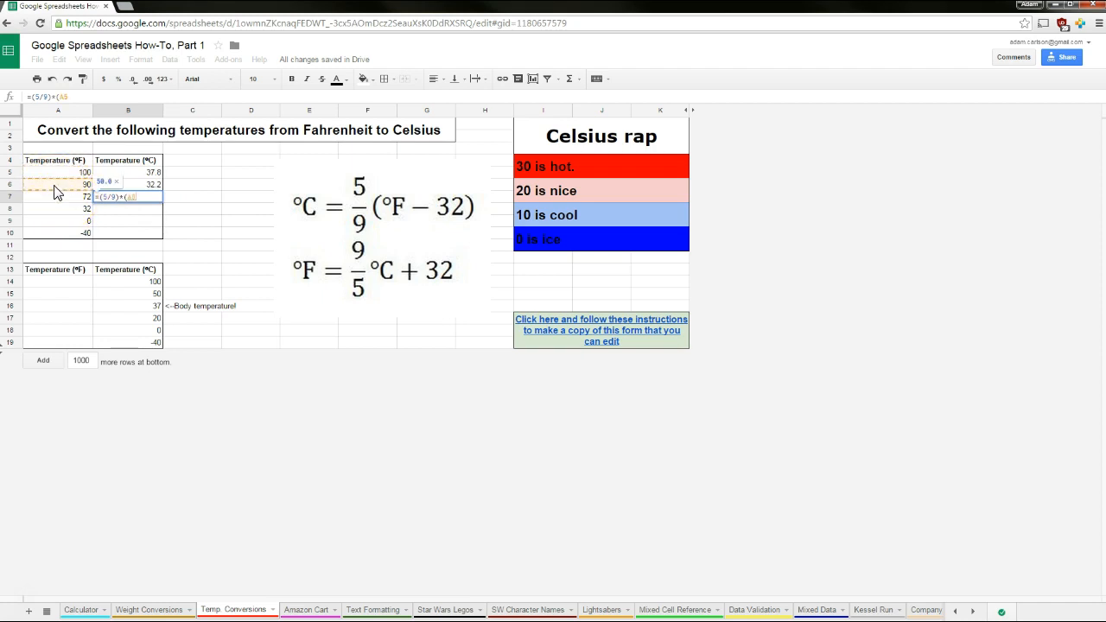
pyautogui.write('-32')
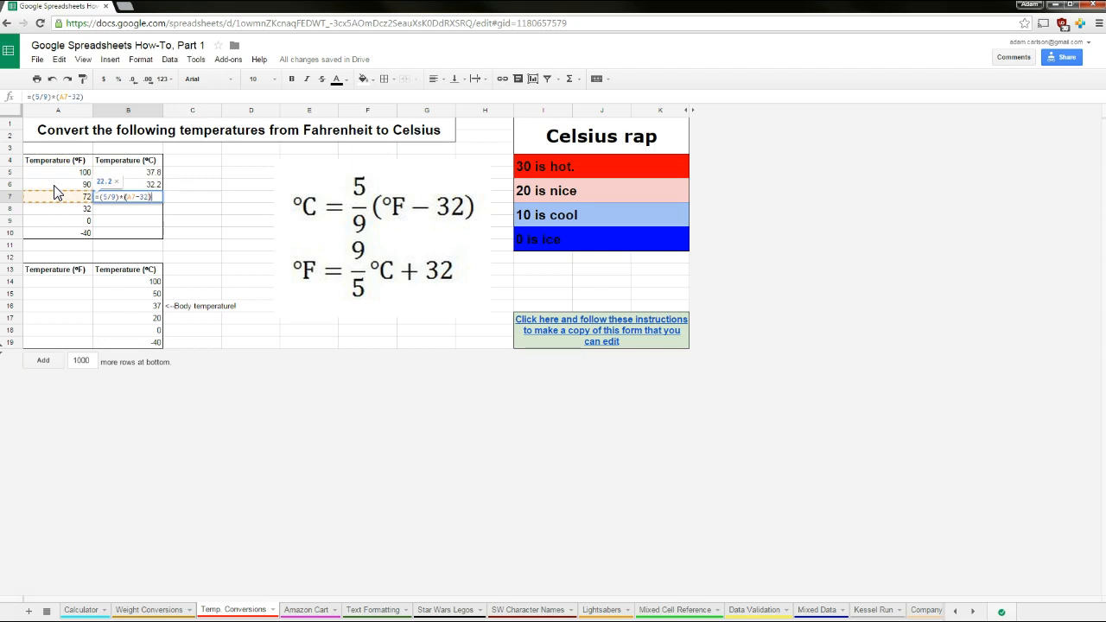
pyautogui.write(')')
pyautogui.press('Return')
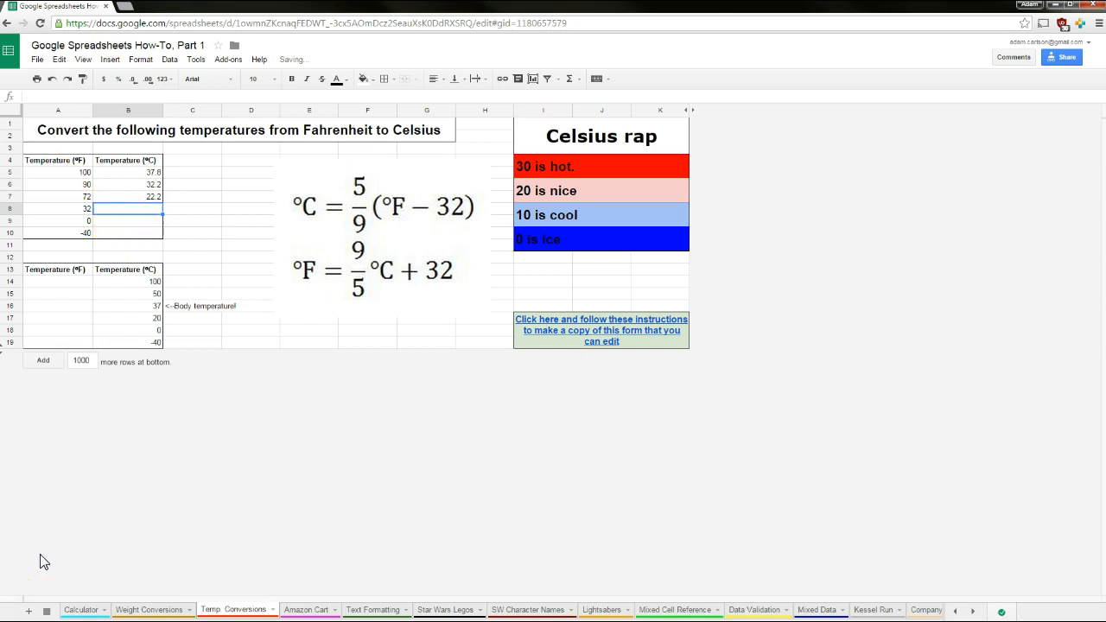
# - Fill the Celsius formula from B7 down through B10 and apply an outer border around the upper temperature table
pyautogui.press('Up')
pyautogui.press('Up')
pyautogui.press('Up')
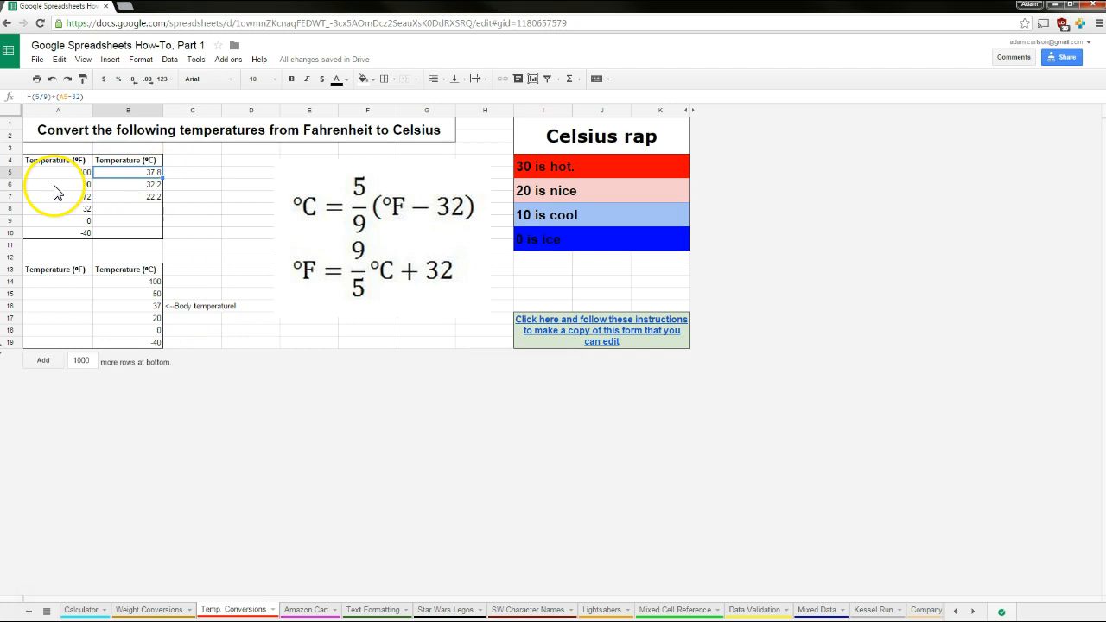
pyautogui.press('Down')
pyautogui.press('Down')
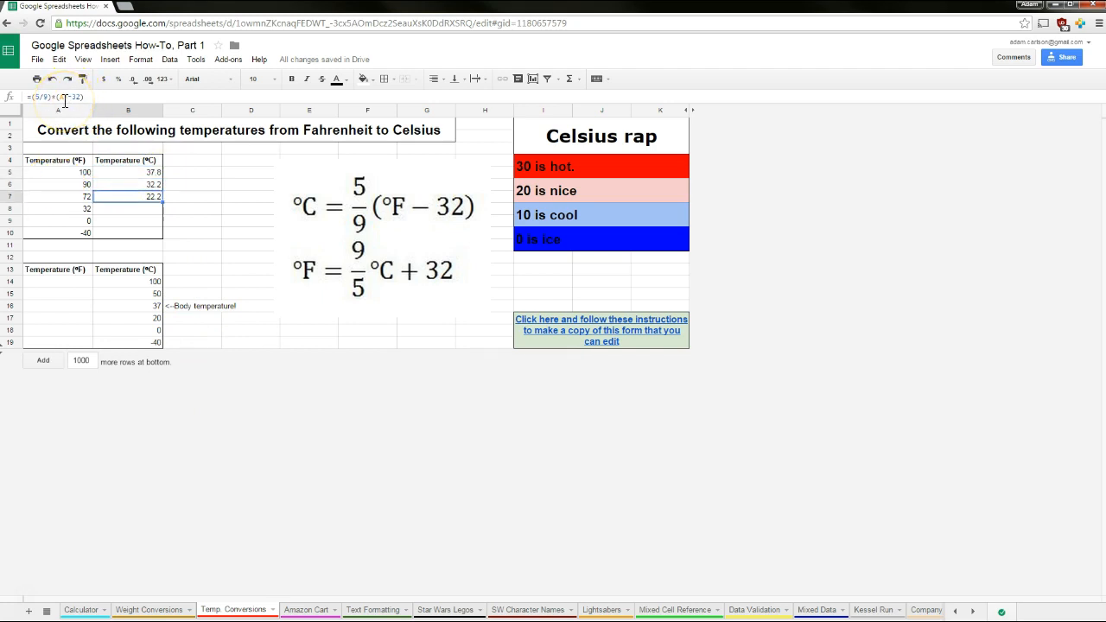
pyautogui.moveTo(161, 199); pyautogui.dragTo(67, 161)
pyautogui.click(204, 258)
pyautogui.click(384, 78)
pyautogui.click(459, 104)
pyautogui.click(257, 209)
# - Convert 100 °C to Fahrenheit in cell A14 with the formula =(9/5)*(B14)+32
pyautogui.click(73, 284)
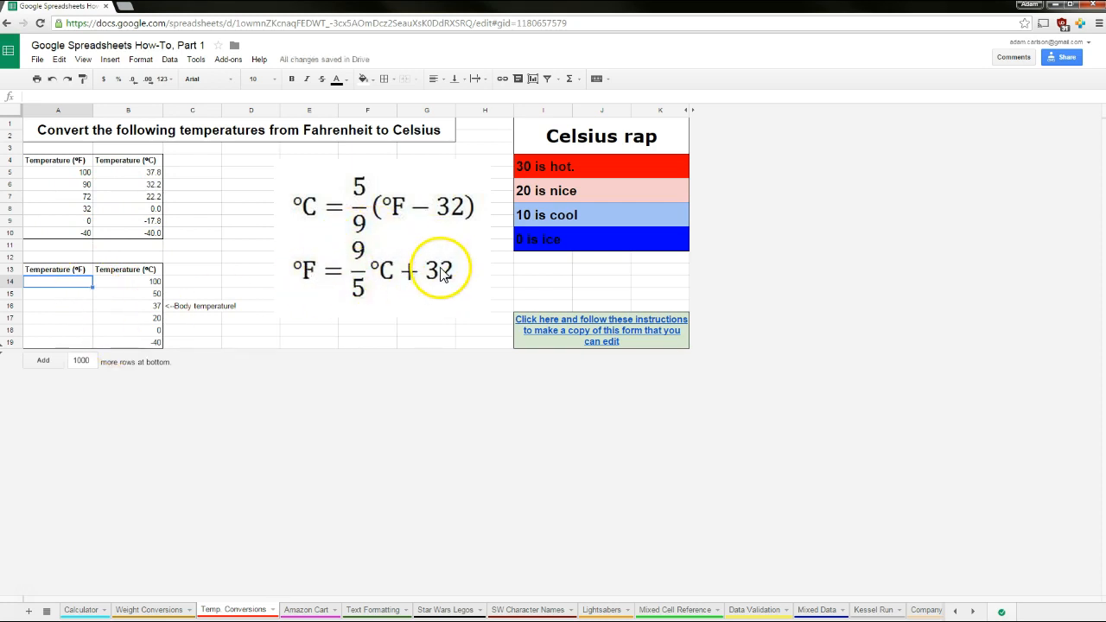
pyautogui.click(78, 287)
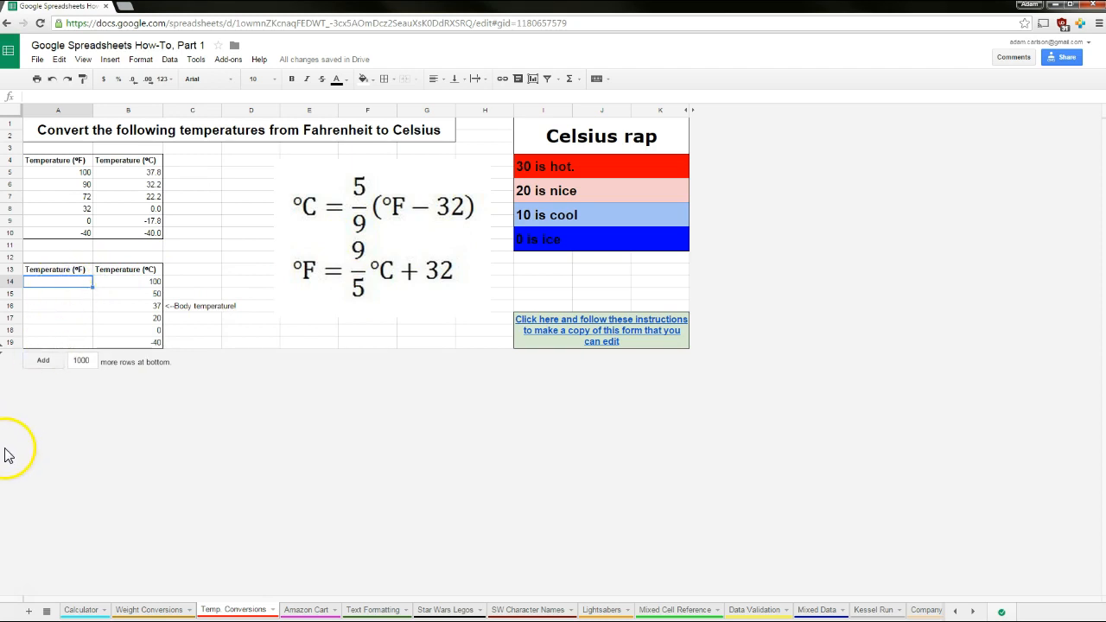
pyautogui.write('=(')
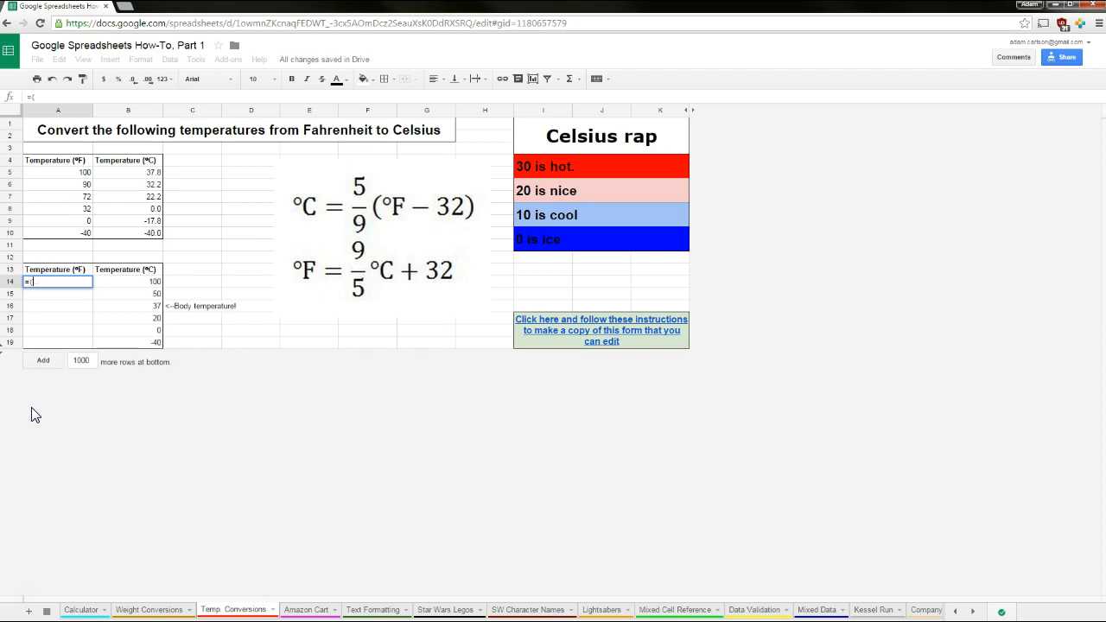
pyautogui.write('9/5)*(')
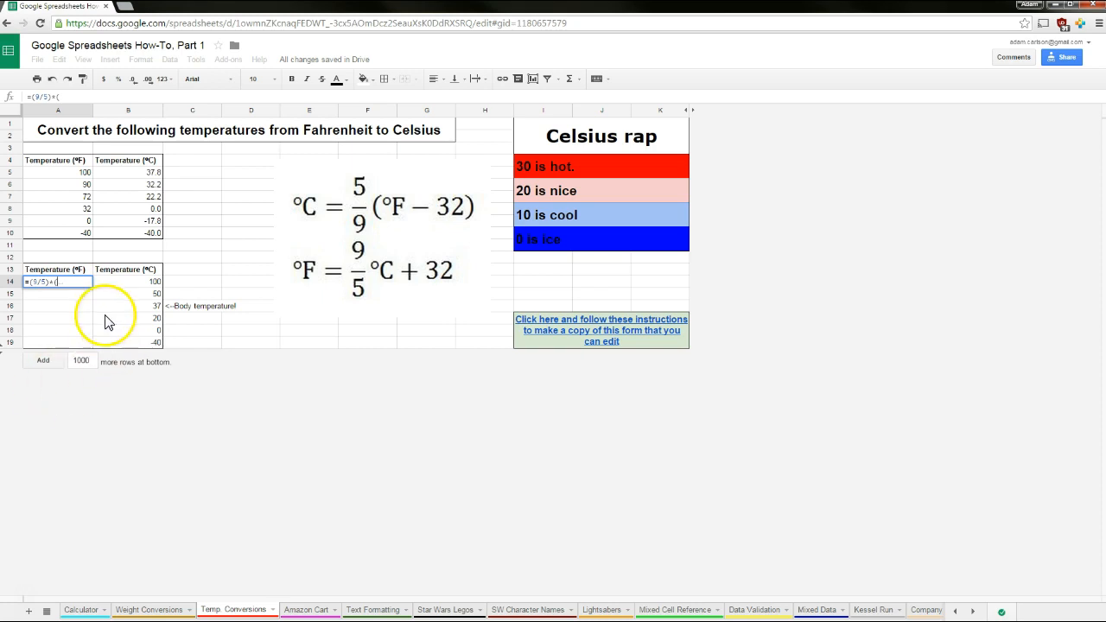
pyautogui.click(116, 287)
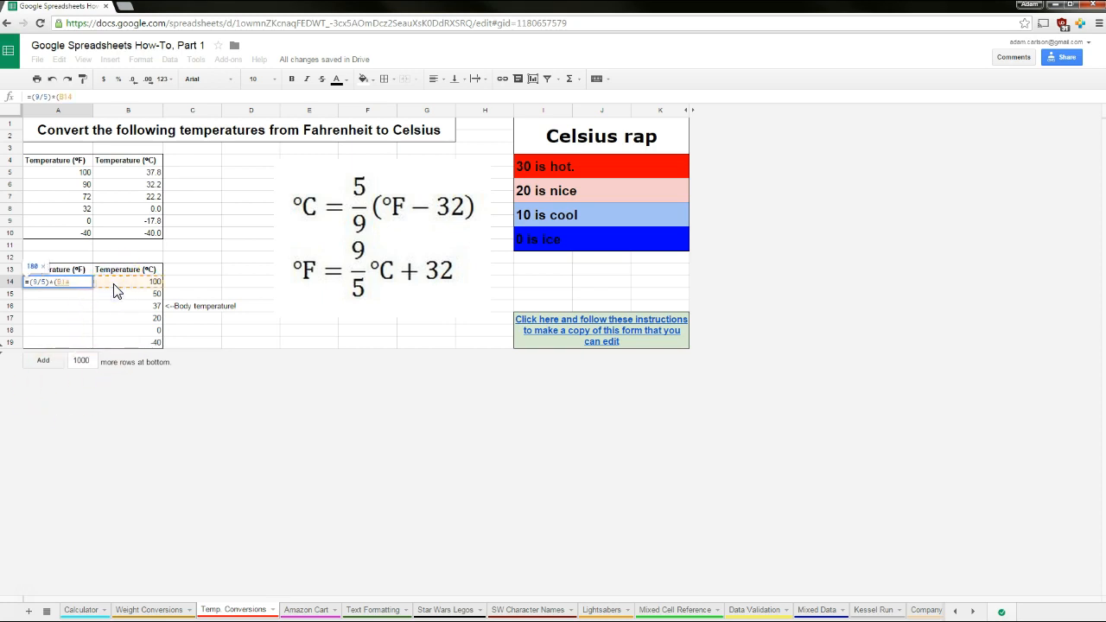
pyautogui.write(')')
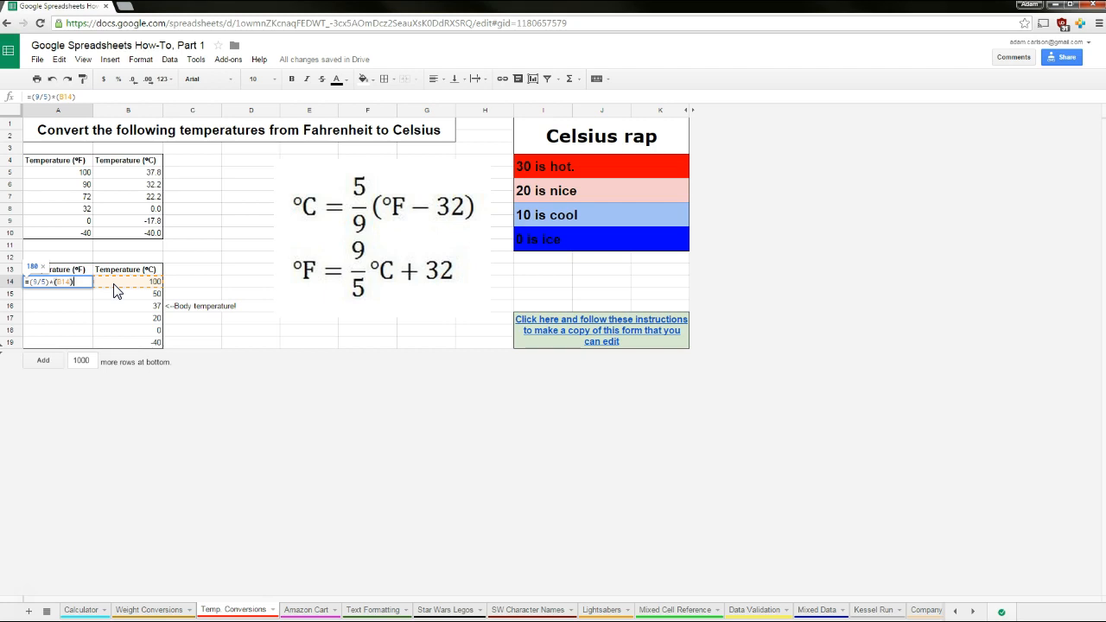
pyautogui.write('+32')
pyautogui.press('Return')
pyautogui.press('Up')
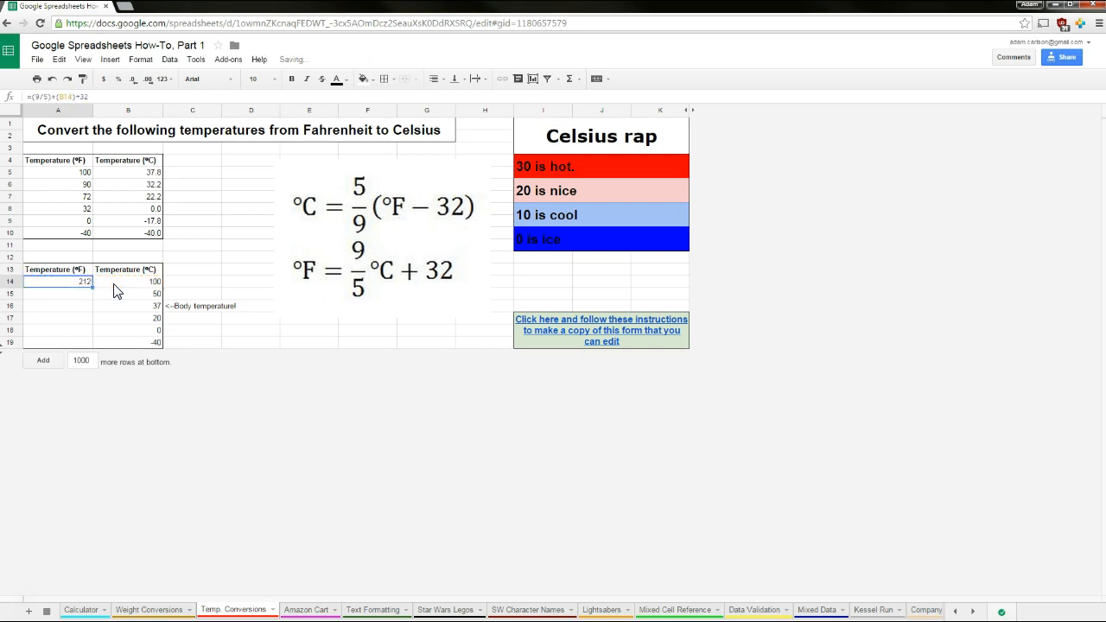
pyautogui.press('Down')
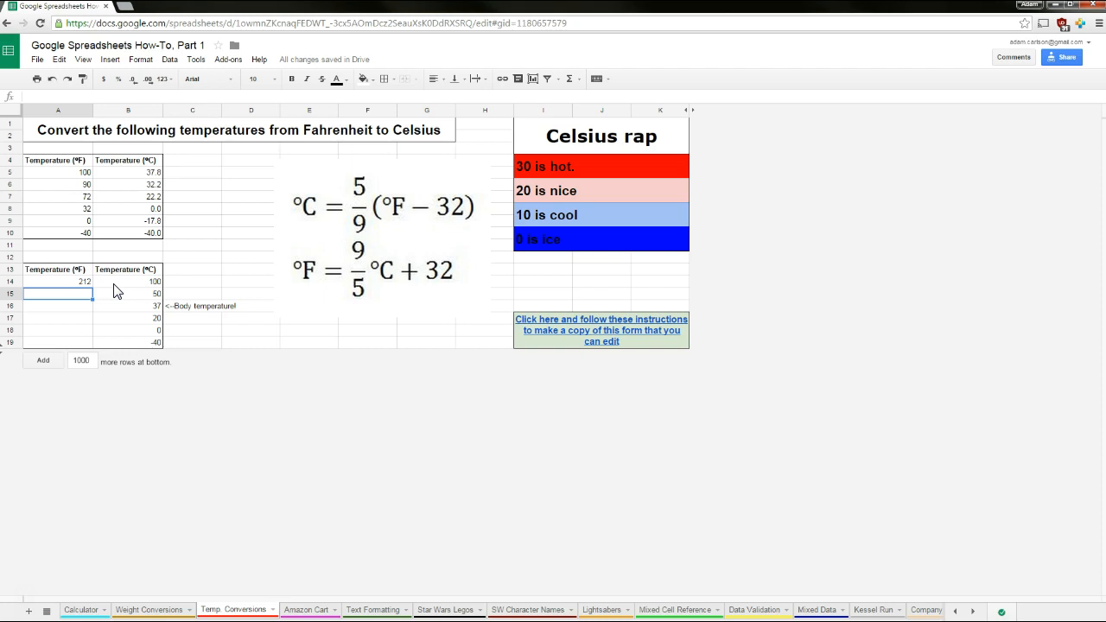
# - Try A14's formula without the multiplication sign between (9/5) and (B14)
pyautogui.click(81, 284)
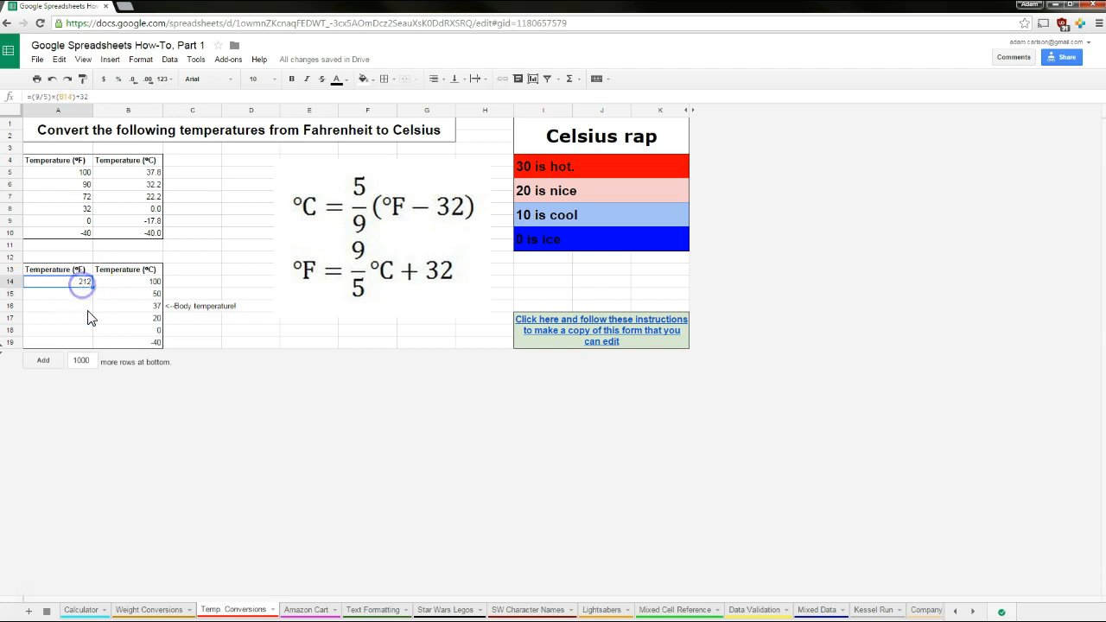
pyautogui.click(46, 98)
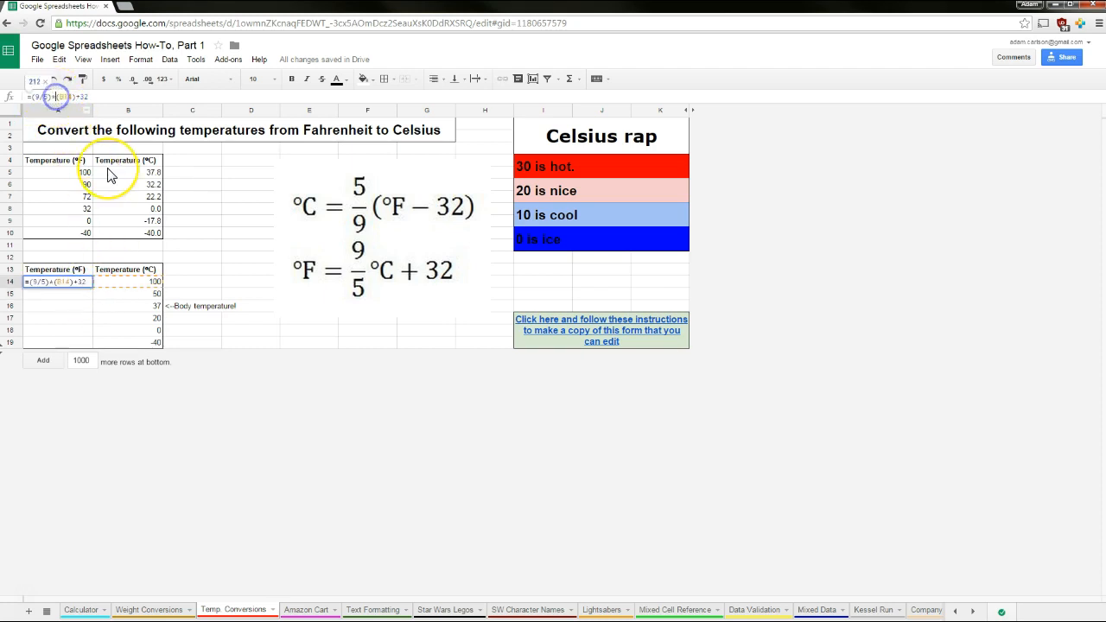
pyautogui.press('BackSpace')
pyautogui.press('Return')
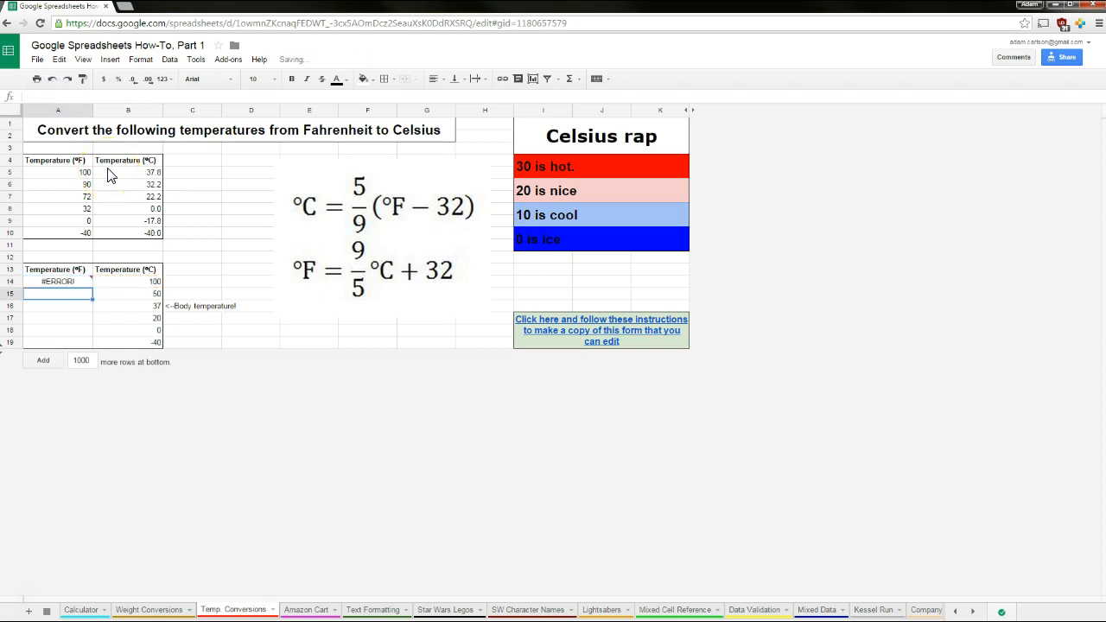
# - Put the multiplication sign back into A14's formula so it reads =(9/5)*(B14)+32
pyautogui.click(59, 281)
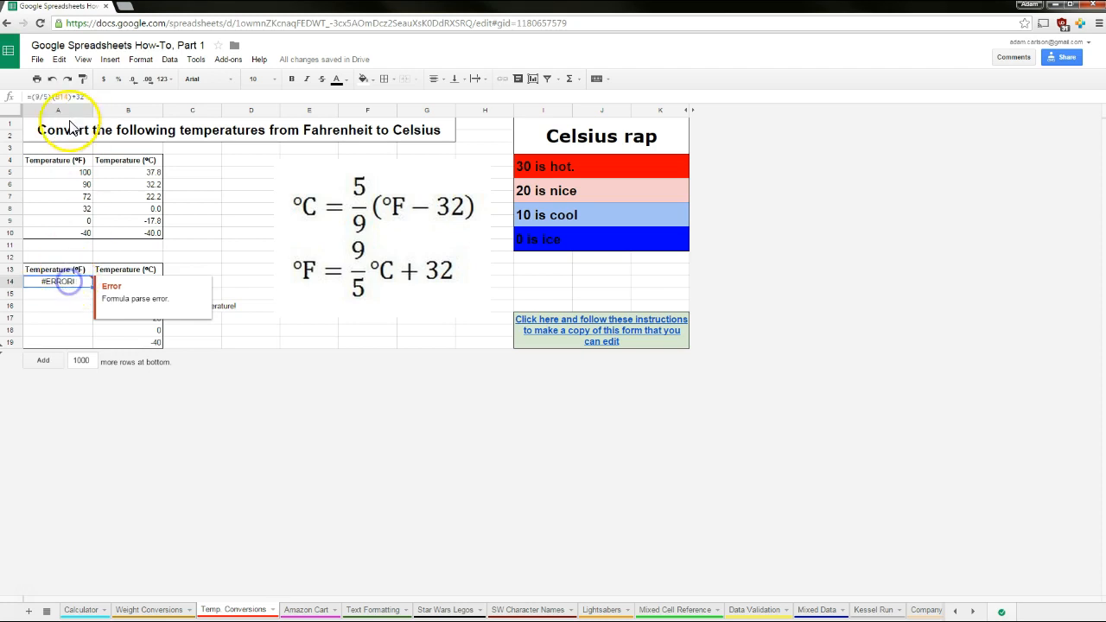
pyautogui.click(52, 96)
pyautogui.write('*')
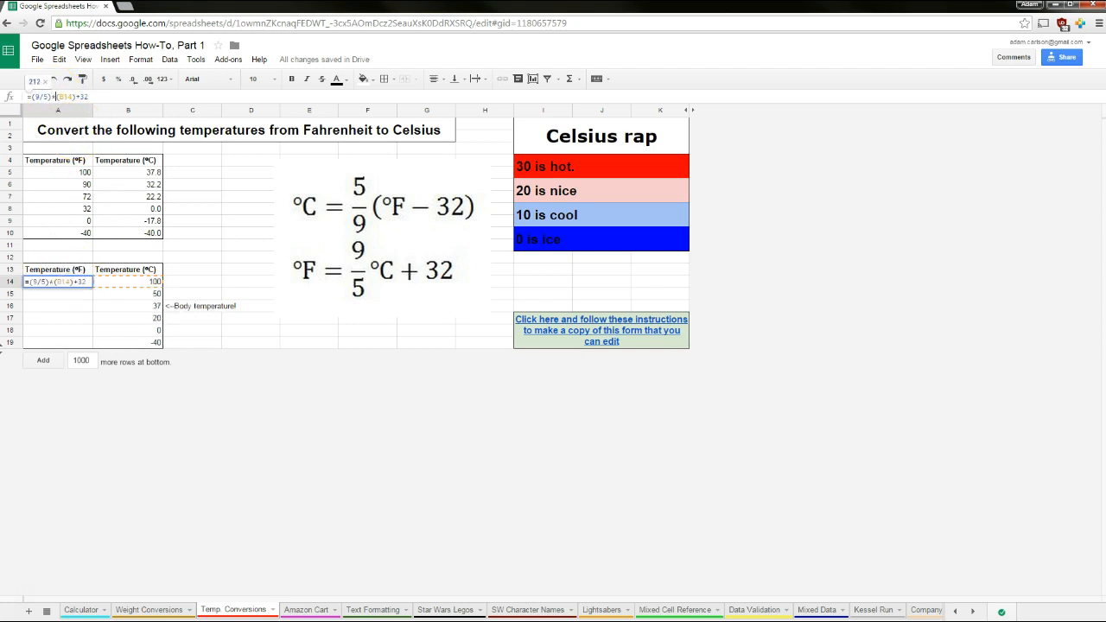
pyautogui.press('Return')
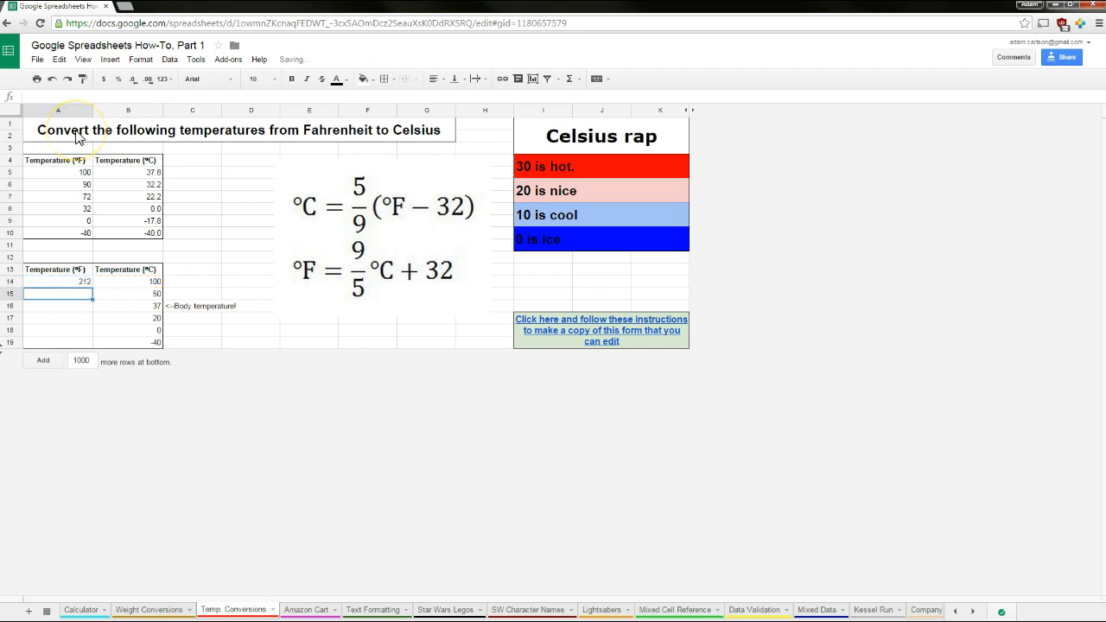
# - Fill the Fahrenheit formula from A14 down through A19 and apply an outer border around the table A13:B19
pyautogui.click(88, 282)
pyautogui.moveTo(91, 286); pyautogui.dragTo(74, 268)
pyautogui.click(236, 346)
pyautogui.click(393, 78)
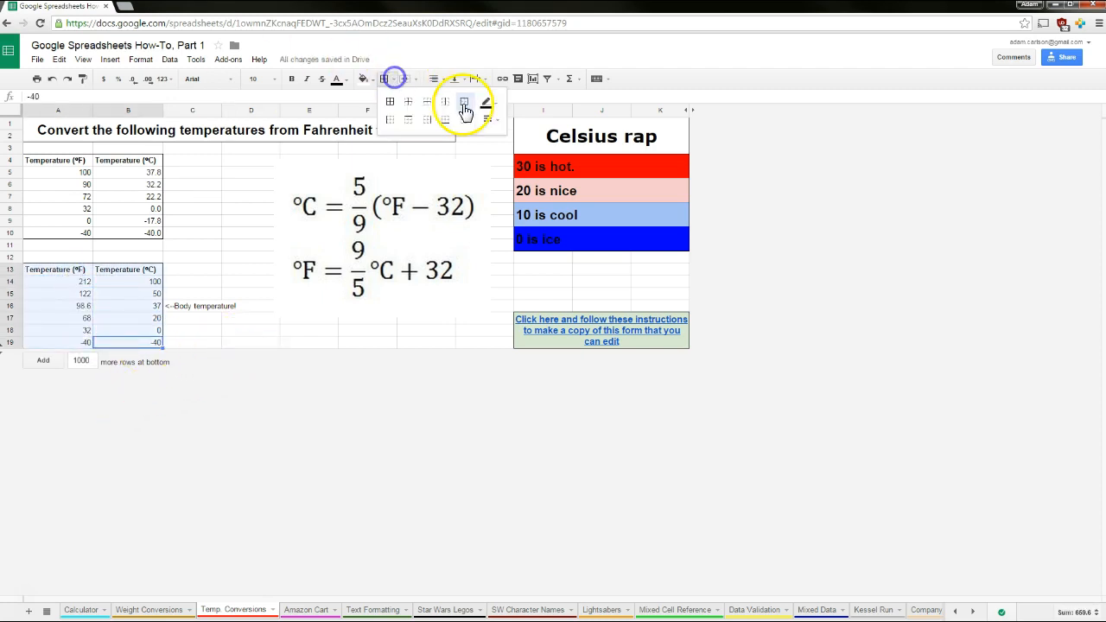
pyautogui.click(464, 104)
pyautogui.click(207, 316)
# - Examine the body temperature row and the cell references in the filled Fahrenheit formulas from A14 through A18
pyautogui.moveTo(200, 305); pyautogui.dragTo(80, 306)
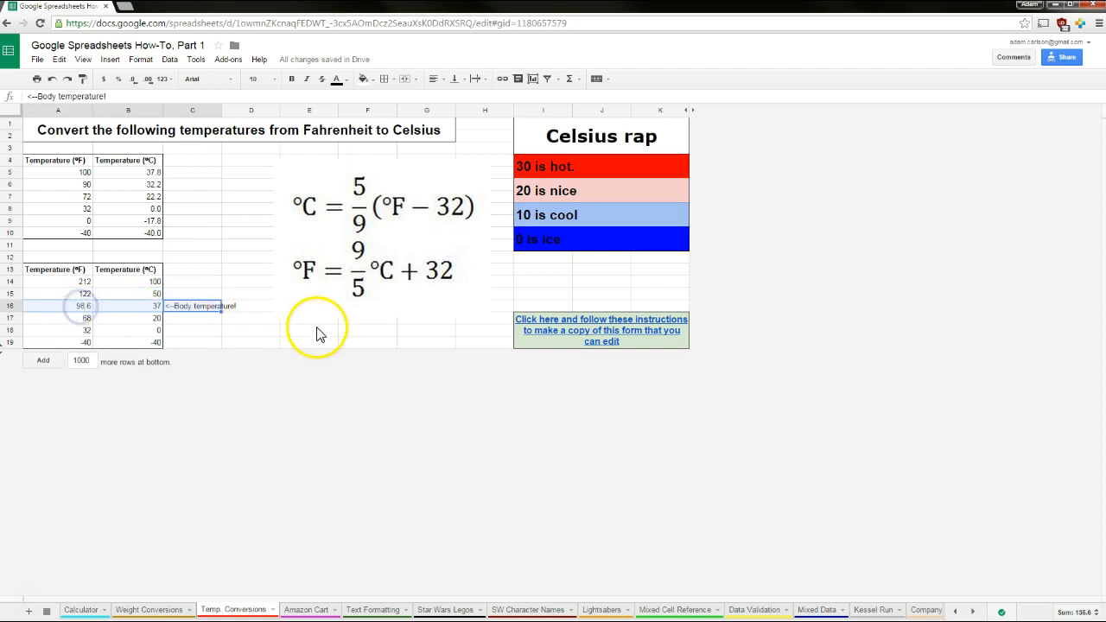
pyautogui.click(241, 331)
pyautogui.click(83, 281)
pyautogui.click(84, 294)
pyautogui.click(83, 306)
pyautogui.click(82, 317)
pyautogui.click(81, 330)
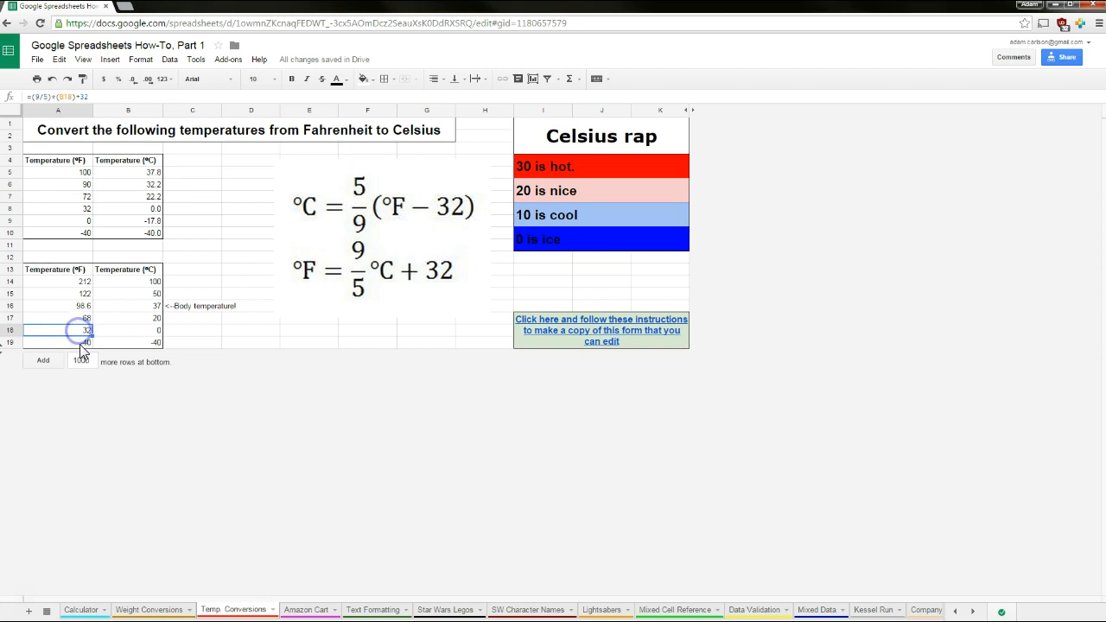
# - Try 150, -273 and 5000000 as the Celsius value in B14, undoing each trial entry
pyautogui.click(207, 342)
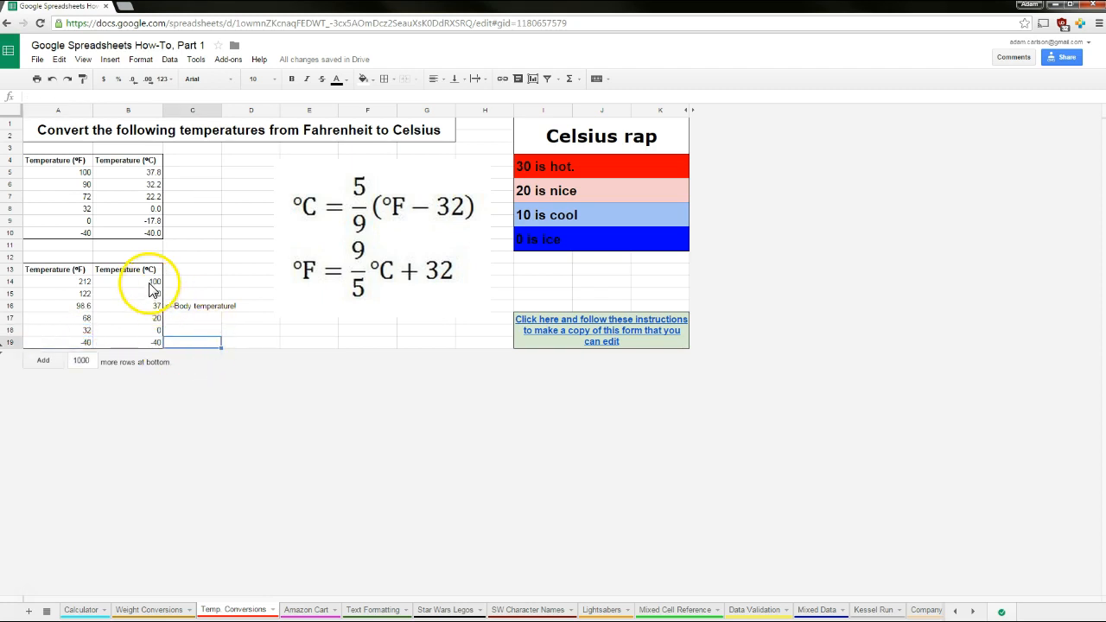
pyautogui.click(149, 283)
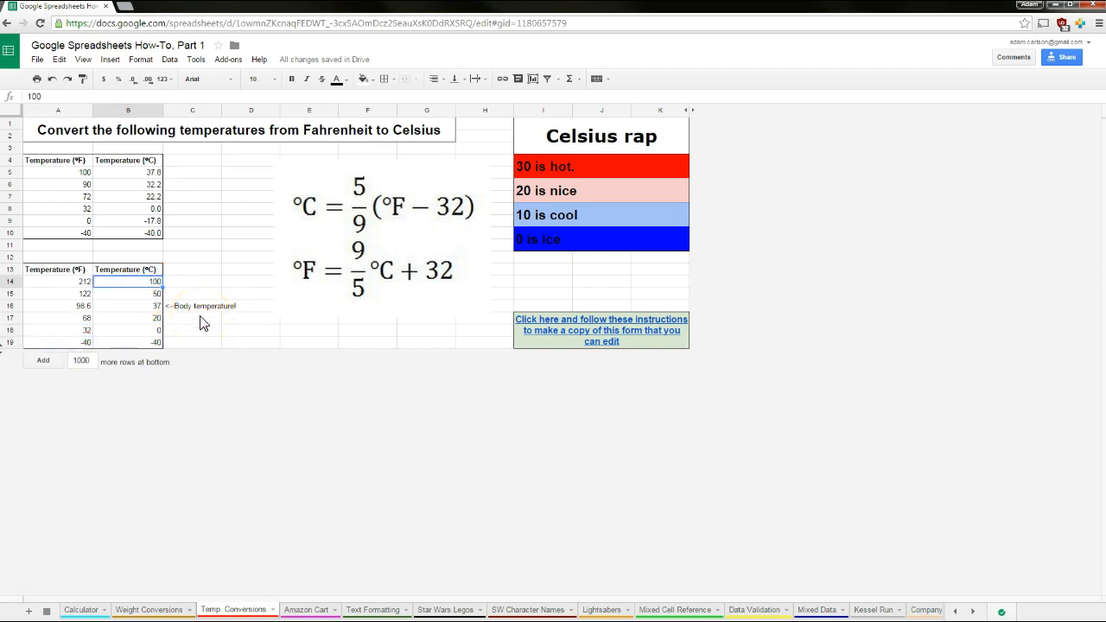
pyautogui.press('Return')
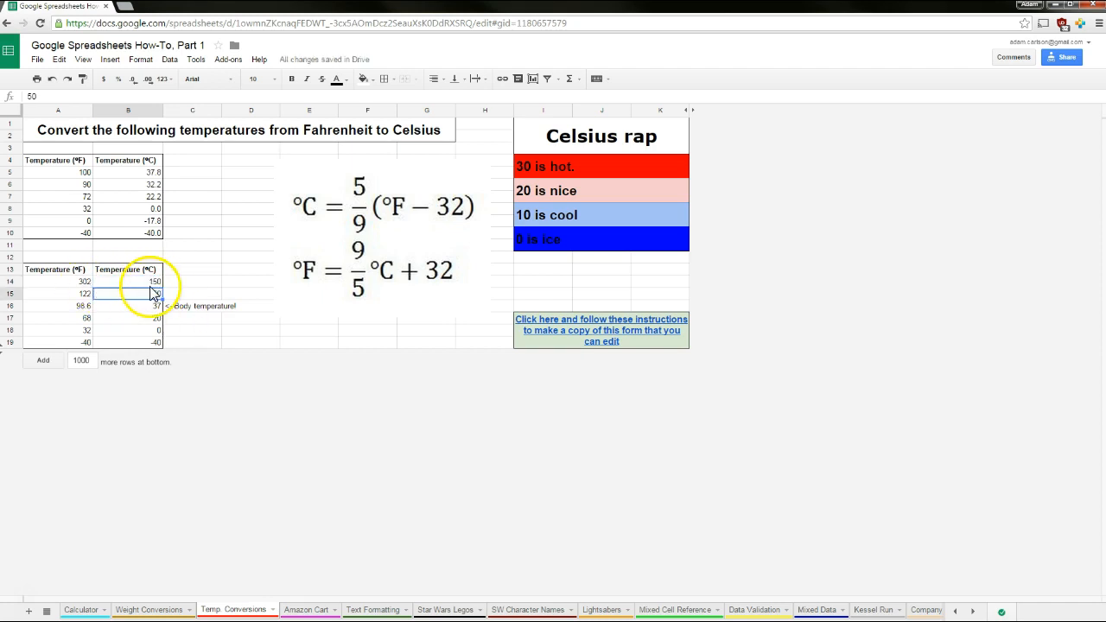
pyautogui.hotkey('ctrl', 'z')
pyautogui.write('-273')
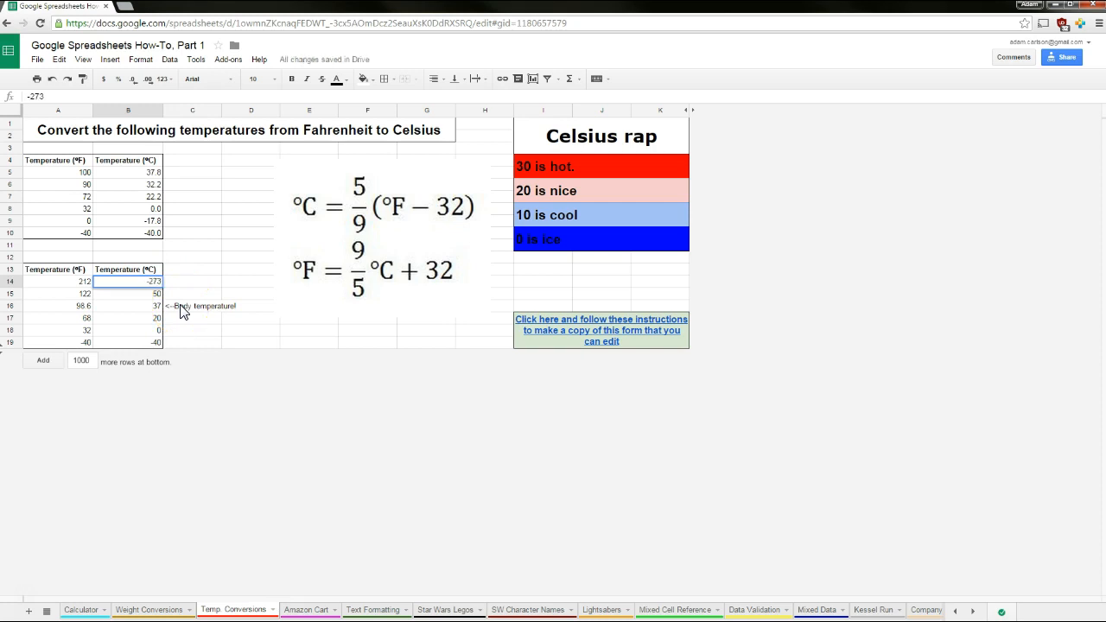
pyautogui.press('Return')
pyautogui.hotkey('ctrl', 'z')
pyautogui.write('5000000')
pyautogui.press('Return')
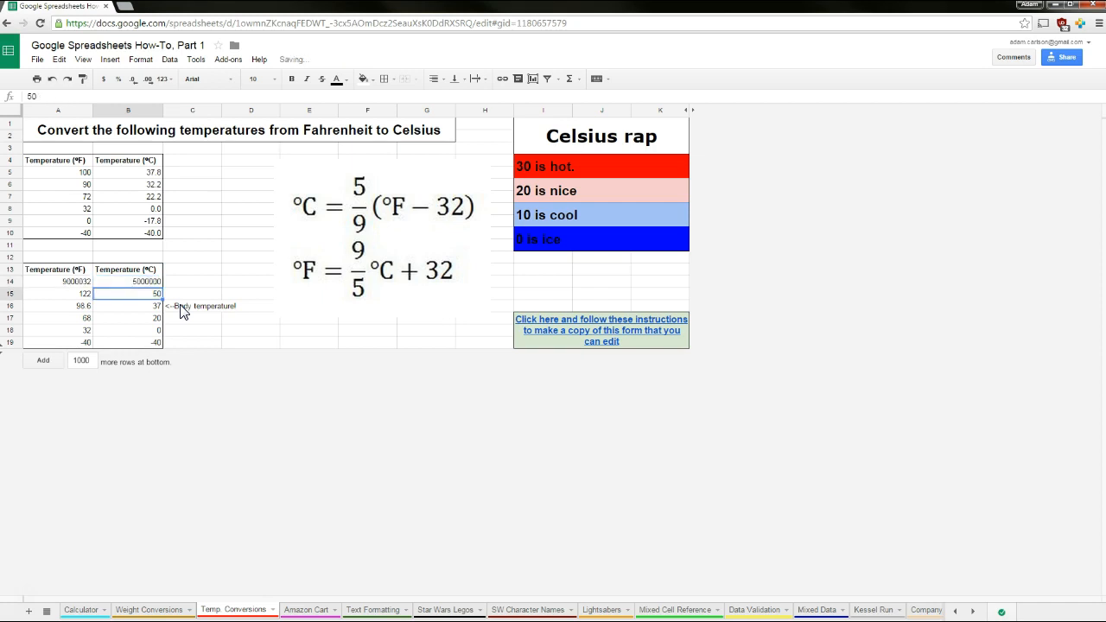
pyautogui.hotkey('ctrl', 'z')
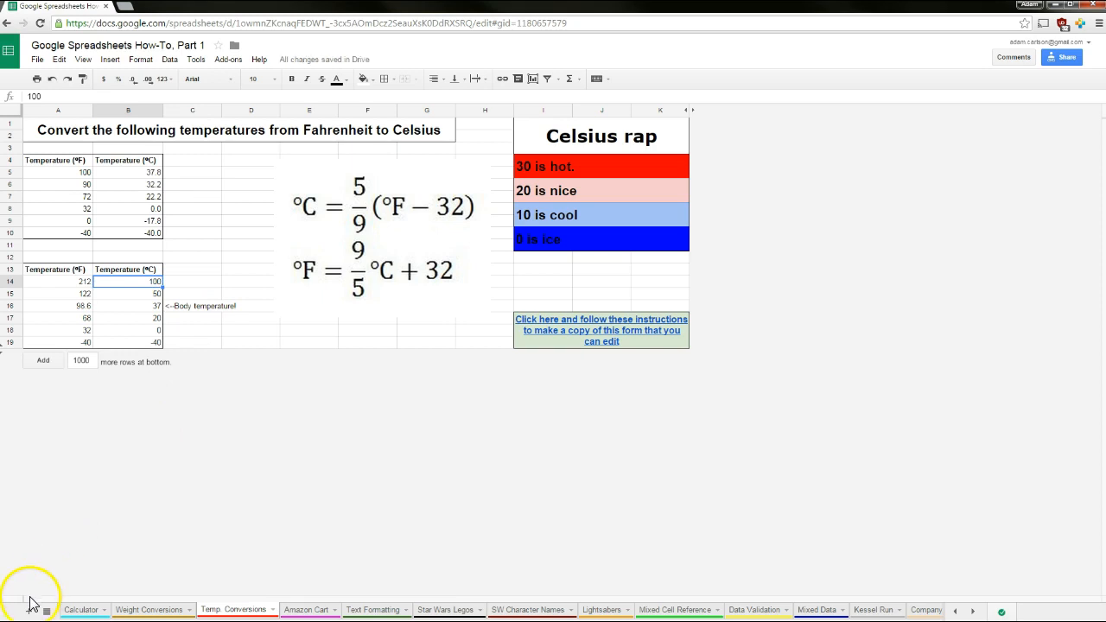
# - On the Weight Conversions sheet, enter =B2/16 in C2 to convert the ounces to decimal pounds
pyautogui.click(156, 608)
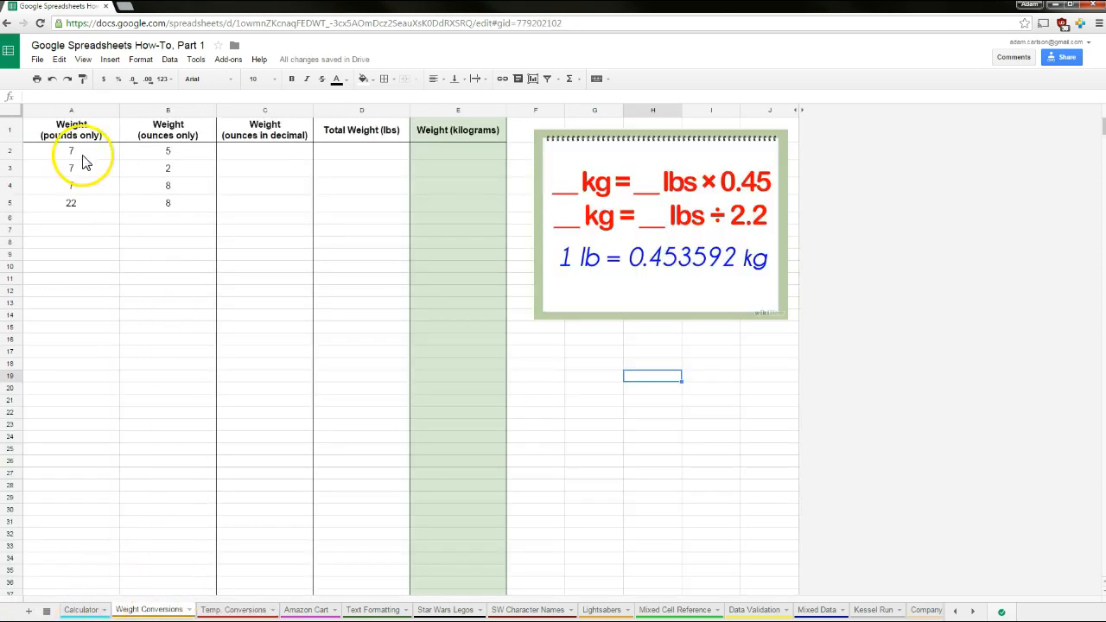
pyautogui.click(264, 153)
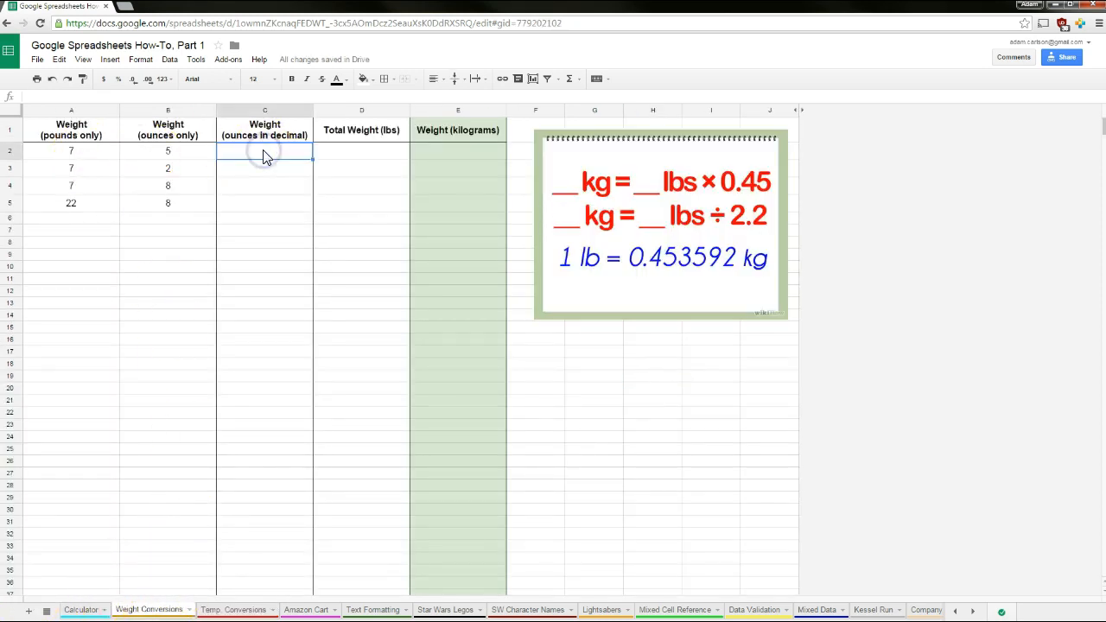
pyautogui.write('=B2')
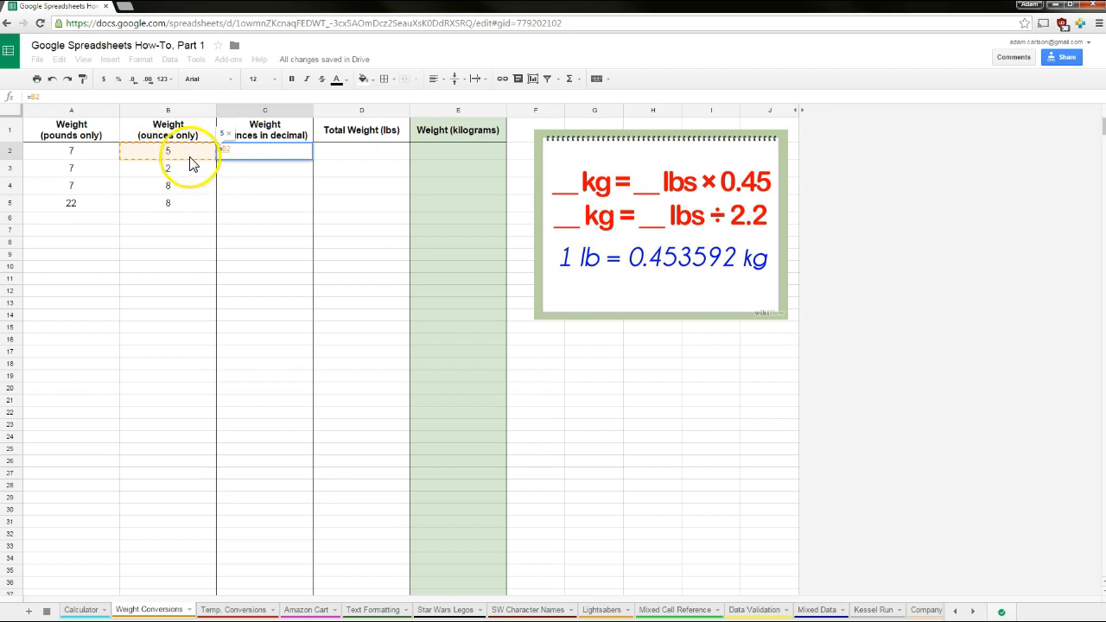
pyautogui.write('/16')
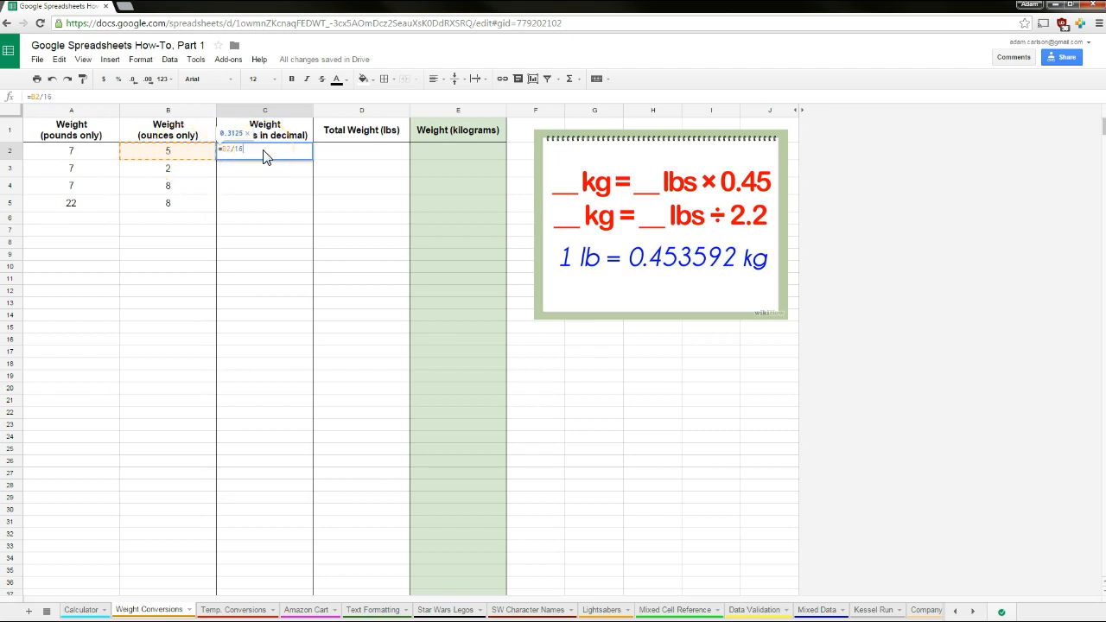
pyautogui.press('Return')
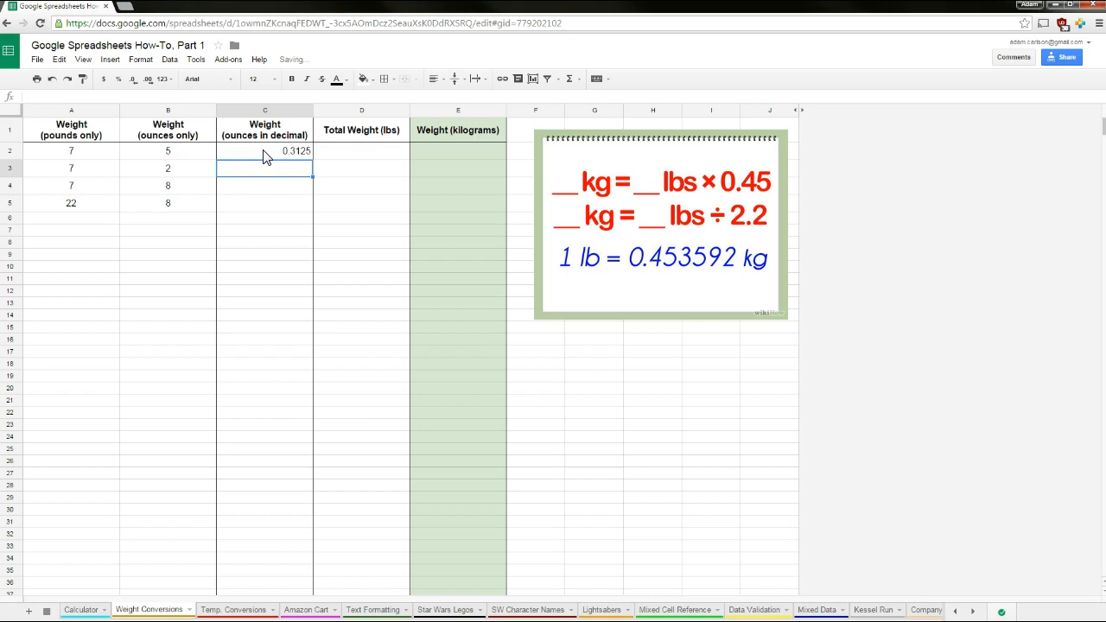
# - Enter =B3/16 in C3 for the second row's decimal ounces
pyautogui.click(263, 153)
pyautogui.click(269, 169)
pyautogui.write('=B3/16')
pyautogui.press('Return')
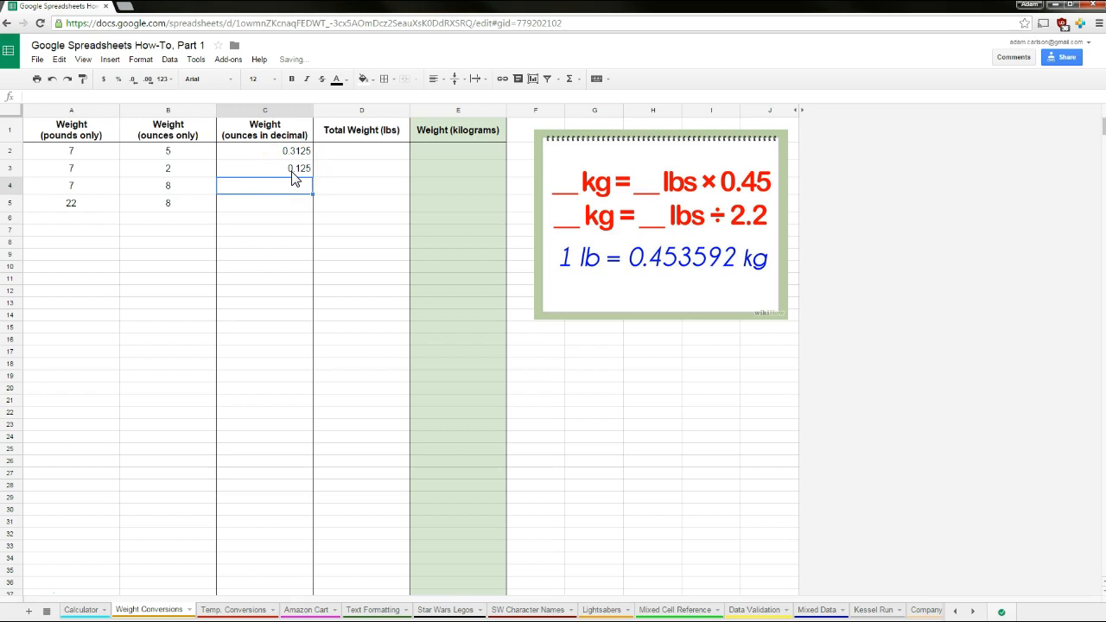
# - Fill the decimal ounces formula from C3 down through C5
pyautogui.click(268, 169)
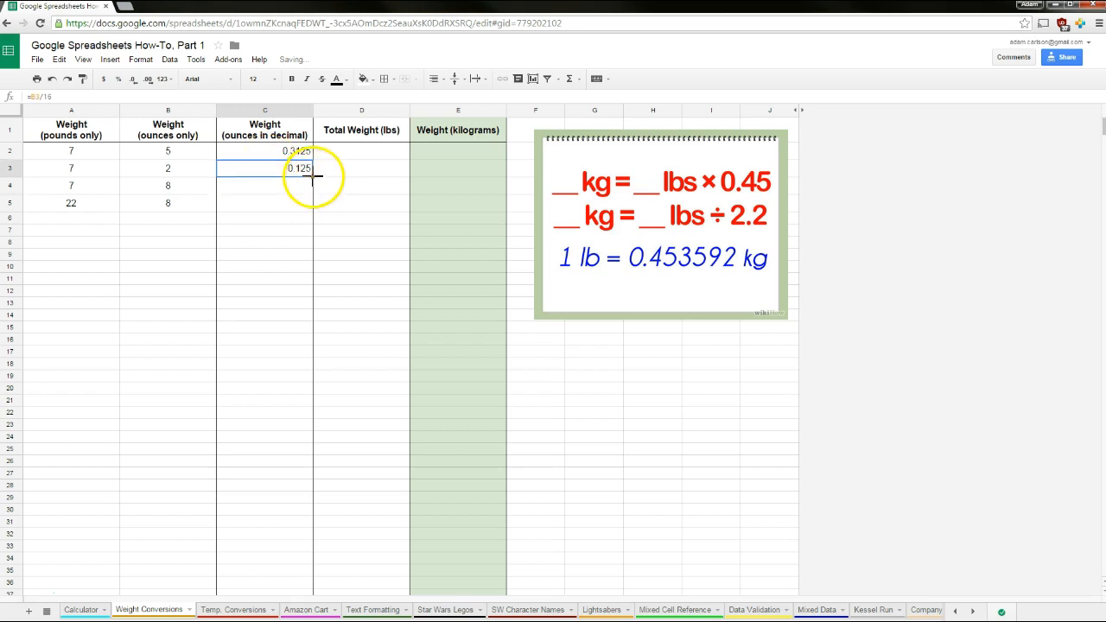
pyautogui.doubleClick(312, 175)
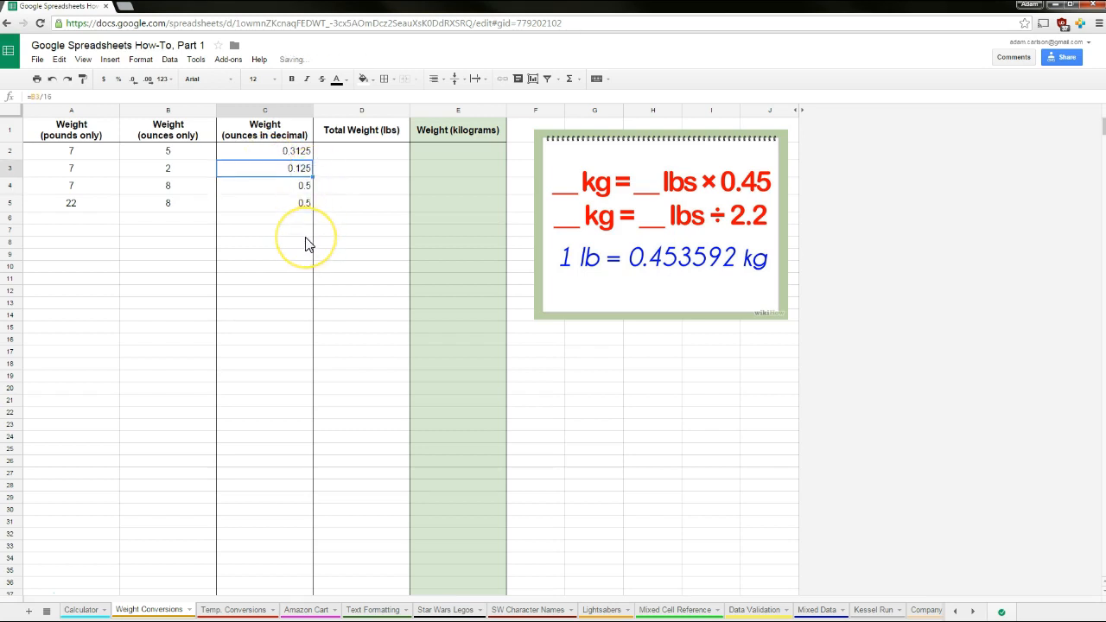
pyautogui.hotkey('ctrl', 'z')
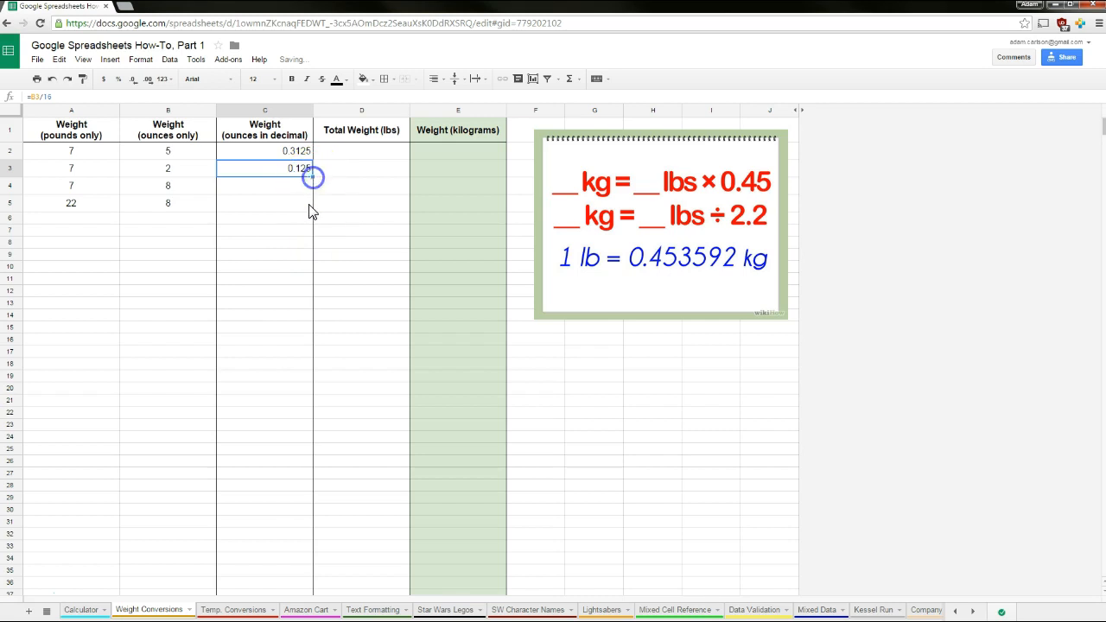
pyautogui.moveTo(312, 203); pyautogui.dragTo(312, 208)
pyautogui.hotkey('ctrl', 'z')
# - Enter =A2+C2 in D2 to add the pounds and the decimal ounces into the total weight
pyautogui.click(350, 153)
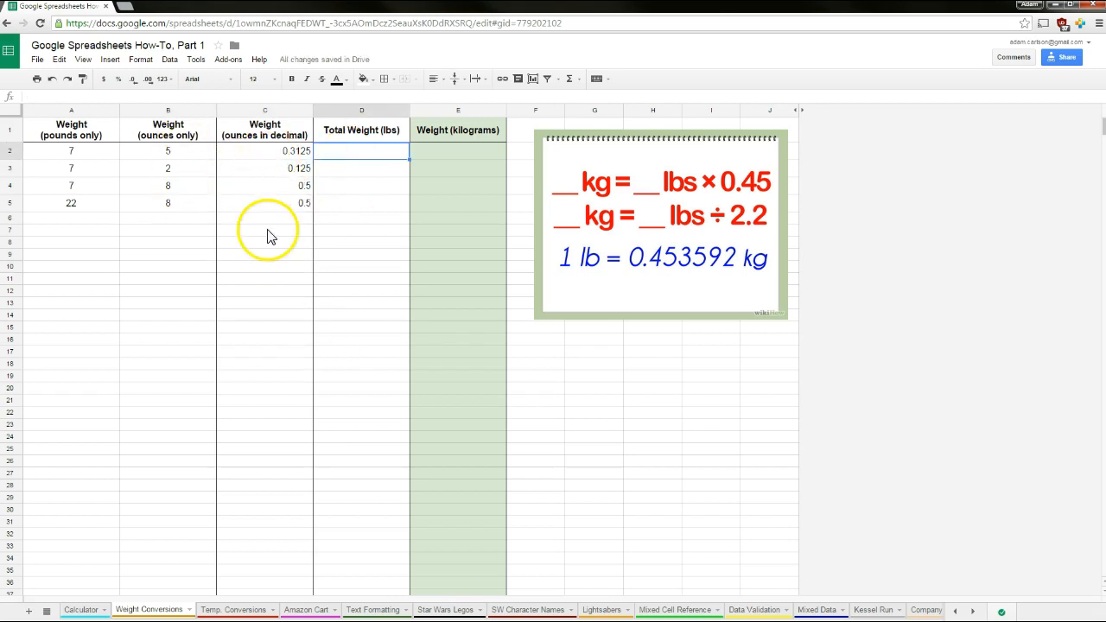
pyautogui.write('=')
pyautogui.press('Left')
pyautogui.press('Left')
pyautogui.press('Left')
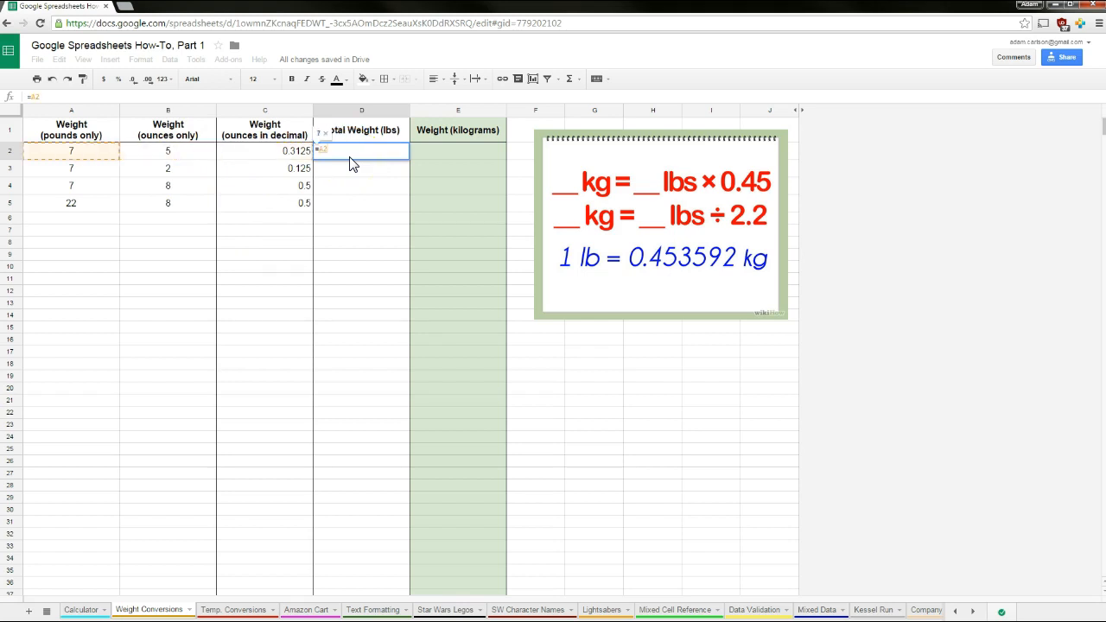
pyautogui.write('+')
pyautogui.press('Left')
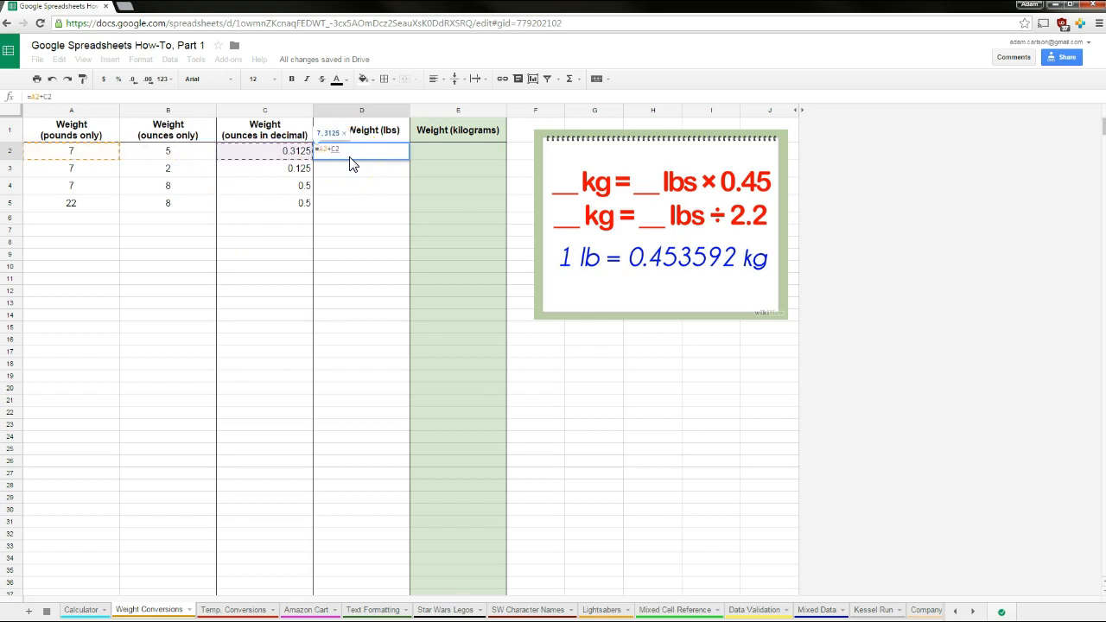
pyautogui.press('Return')
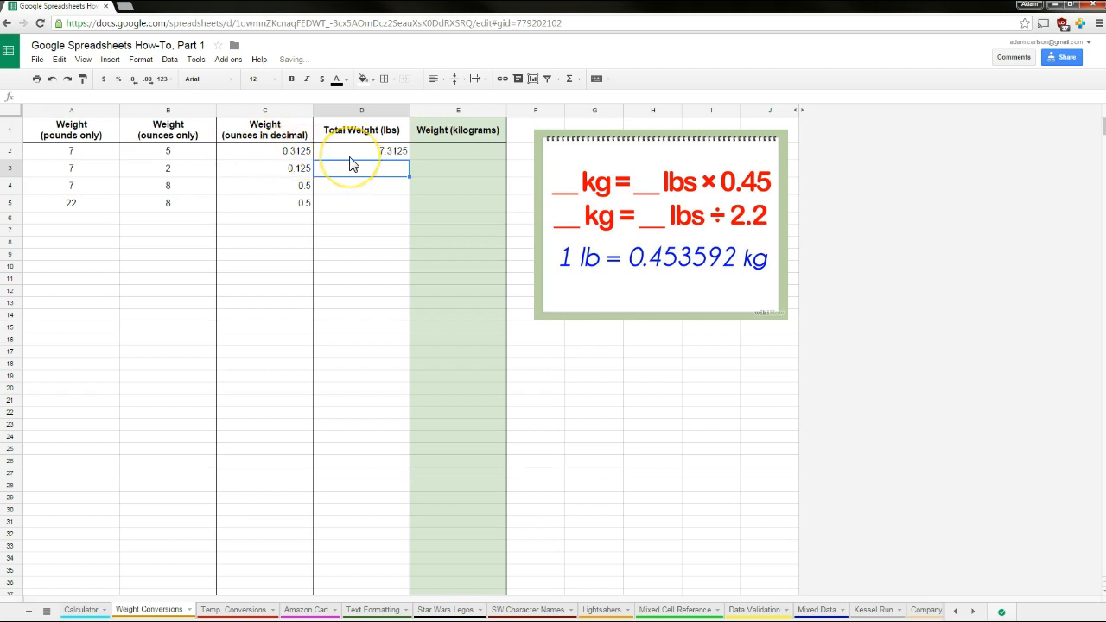
# - Fill the total weight formula from D2 down through D5
pyautogui.click(364, 154)
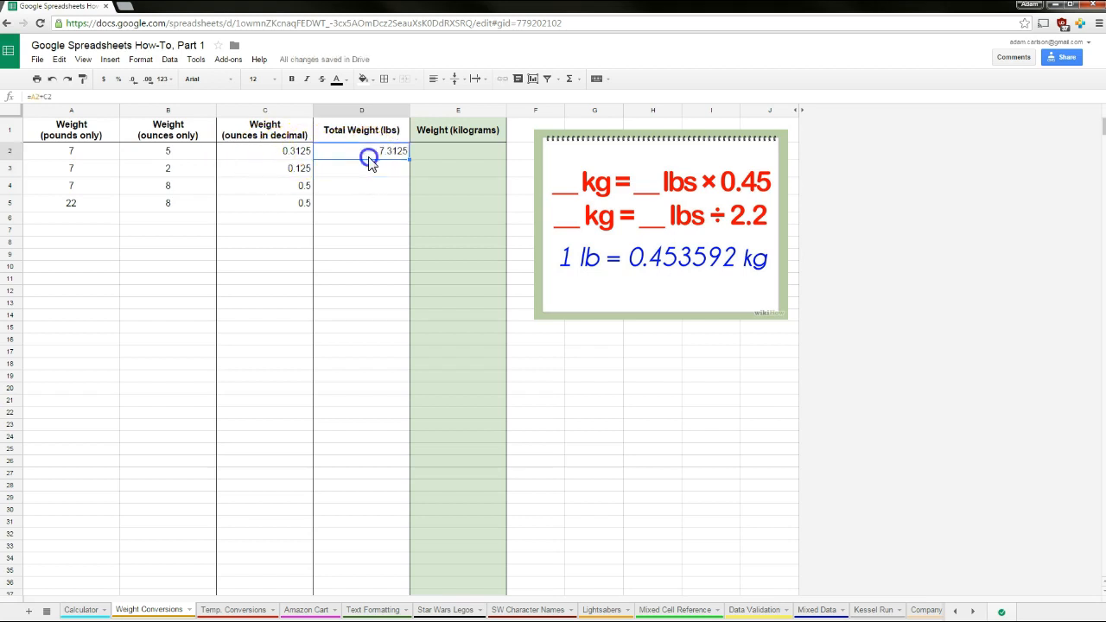
pyautogui.doubleClick(409, 159)
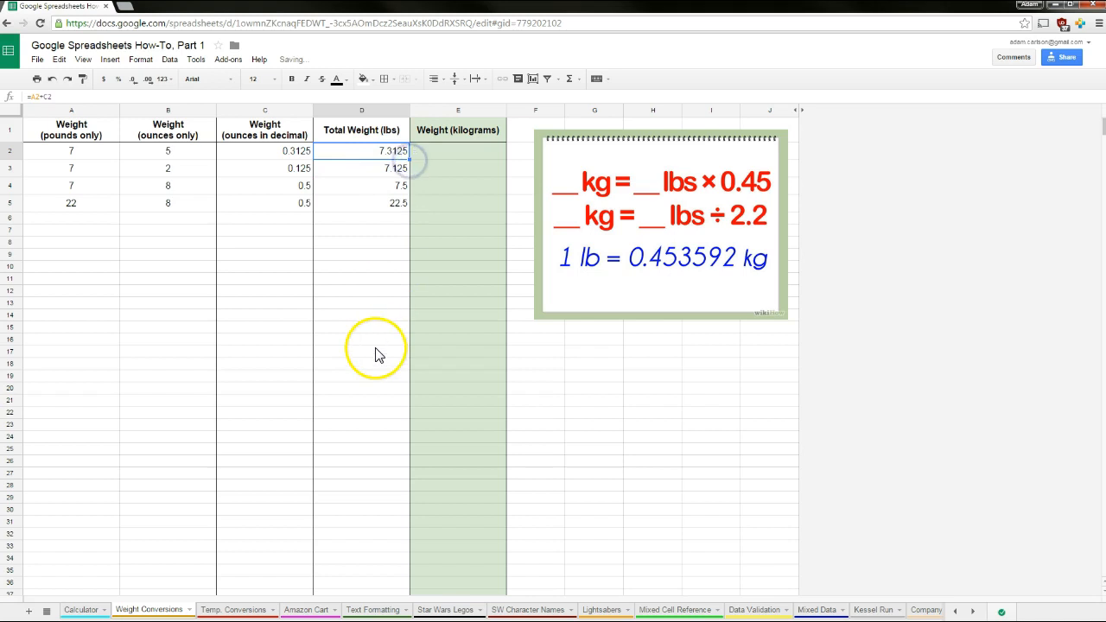
pyautogui.click(375, 351)
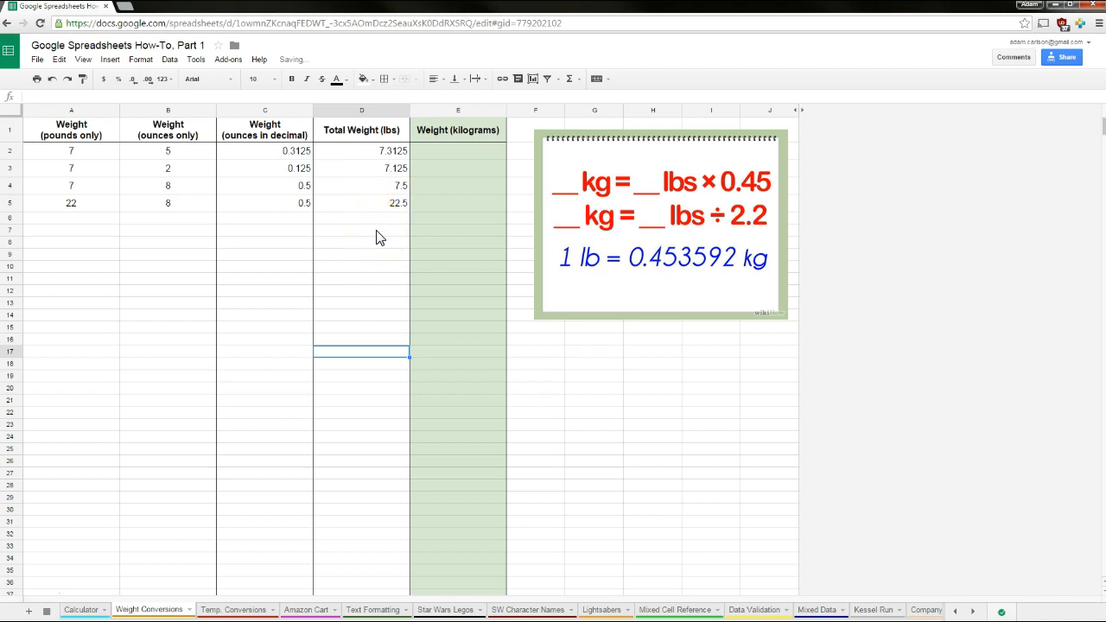
# - Enter =D2*0.453592 in E2 to convert the total pounds to kilograms
pyautogui.click(469, 150)
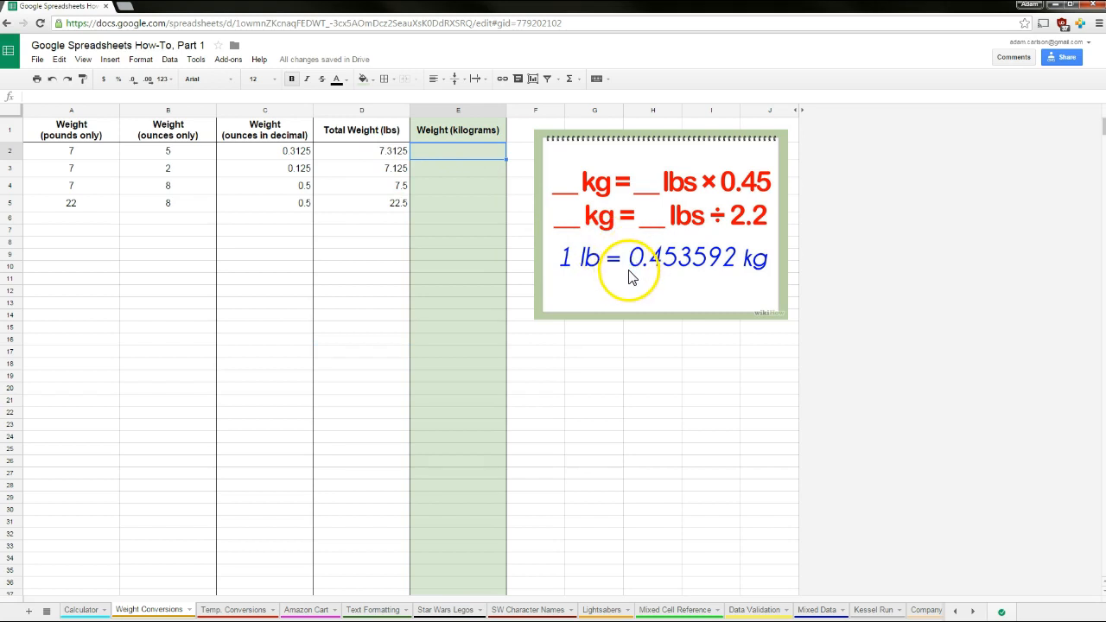
pyautogui.write('=')
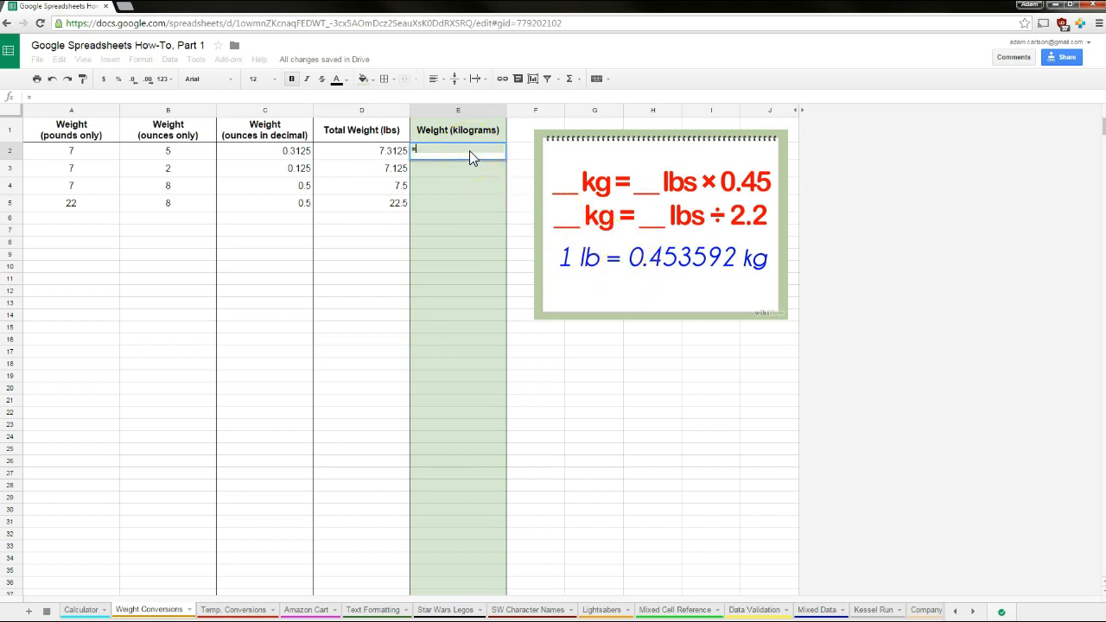
pyautogui.write('D2*')
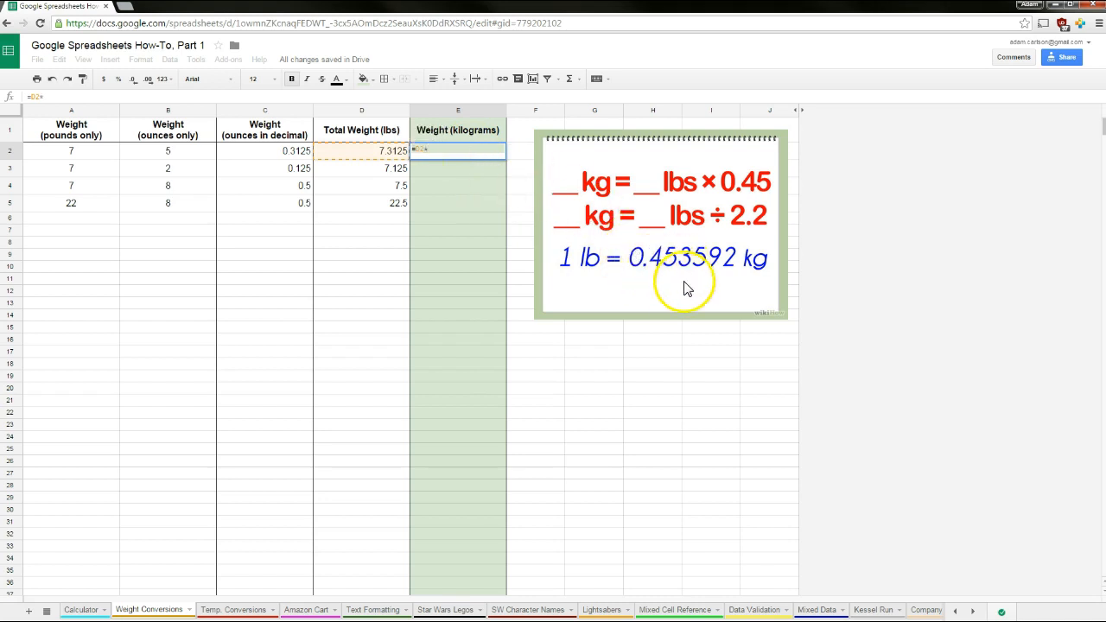
pyautogui.write('0.453592')
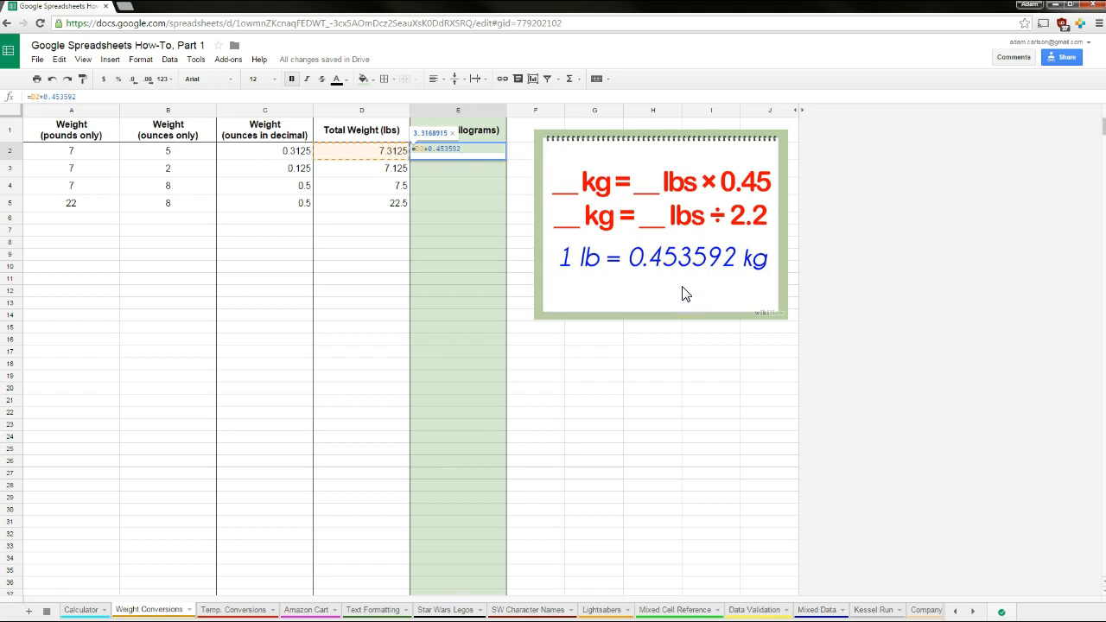
pyautogui.press('Return')
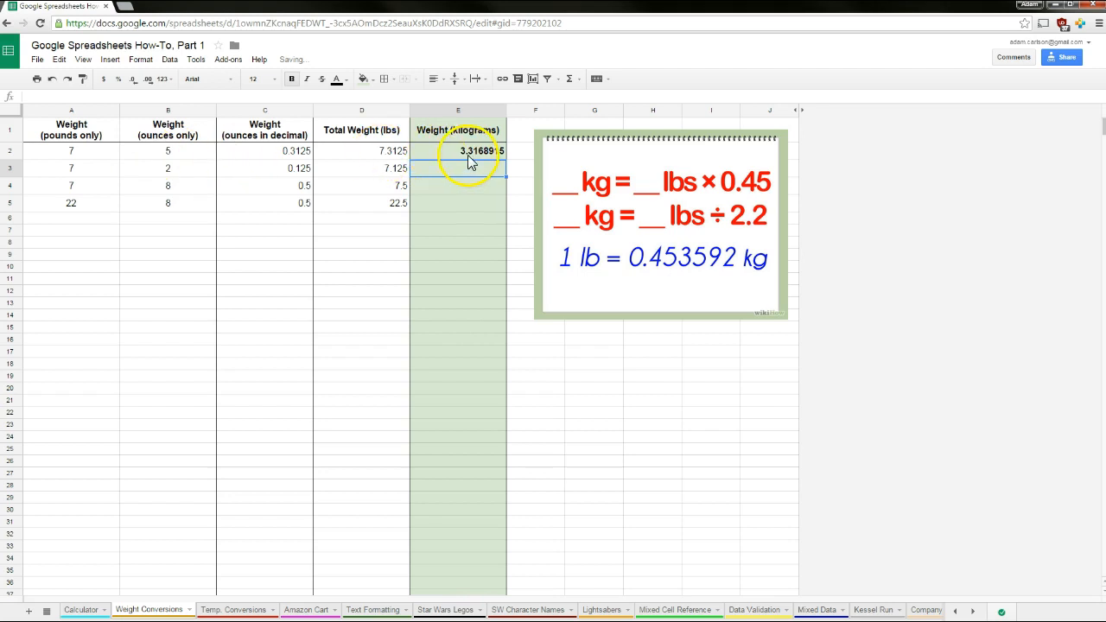
# - Fill the kilogram conversion formula from E2 down through E5
pyautogui.press('Up')
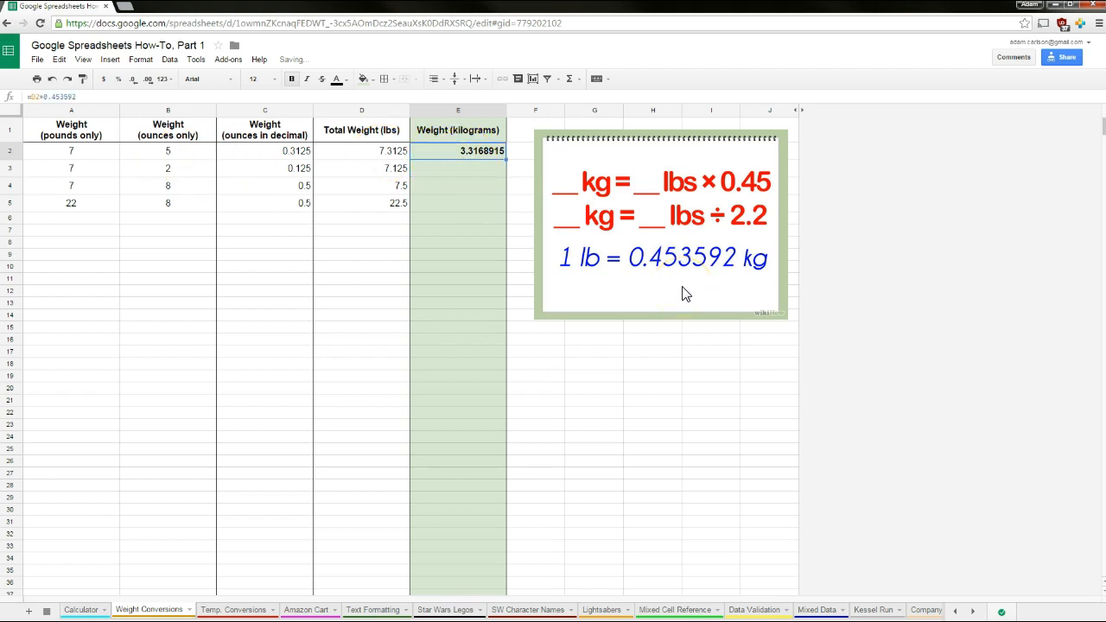
pyautogui.doubleClick(506, 159)
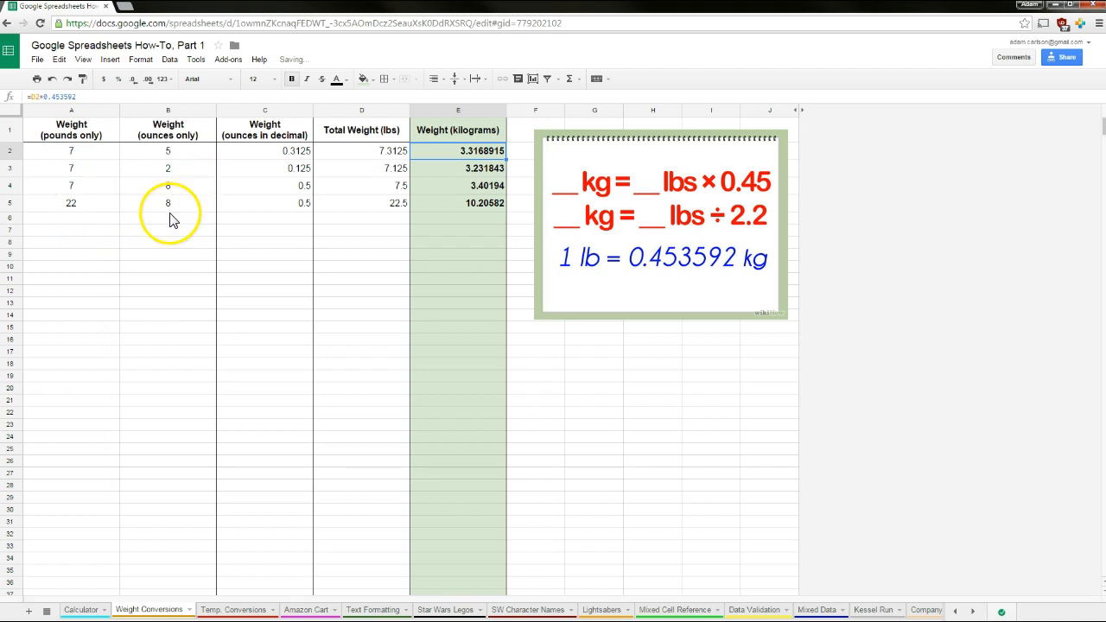
pyautogui.click(457, 266)
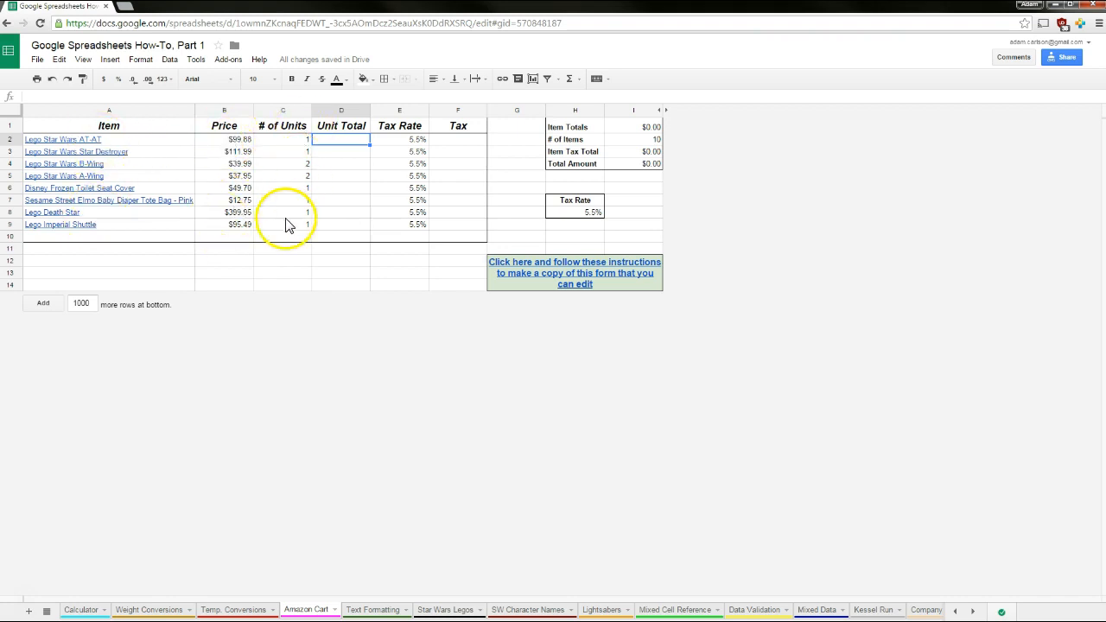
# - On the Amazon Cart sheet, enter =B2*C2 in D2 to multiply the price by the number of units
pyautogui.write('=')
pyautogui.press('Left')
pyautogui.press('Left')
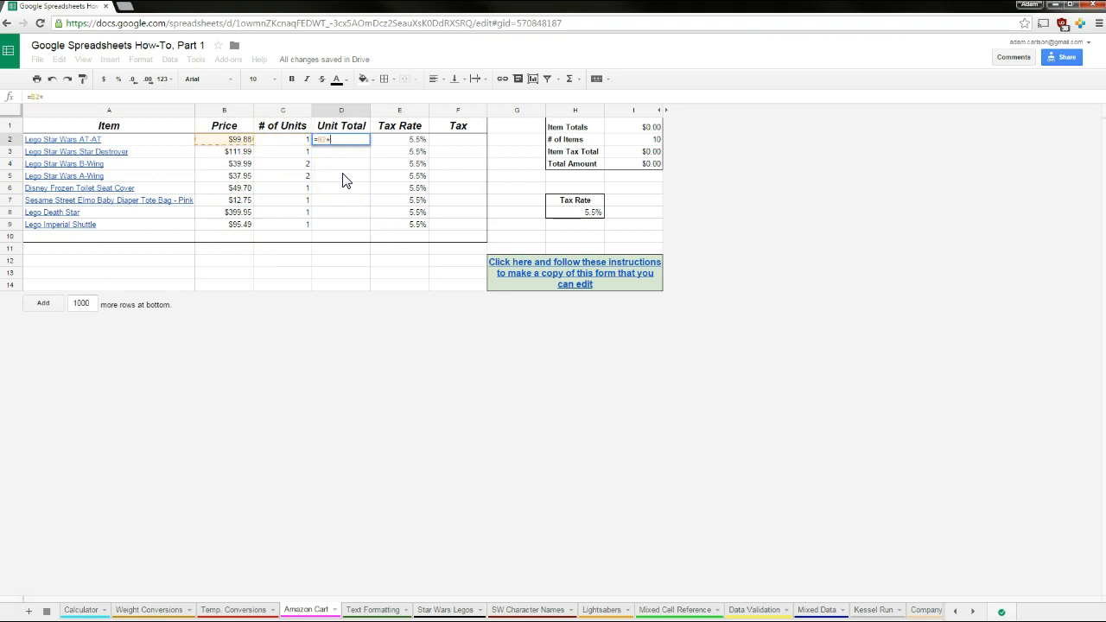
pyautogui.write('*')
pyautogui.press('Left')
pyautogui.press('Return')
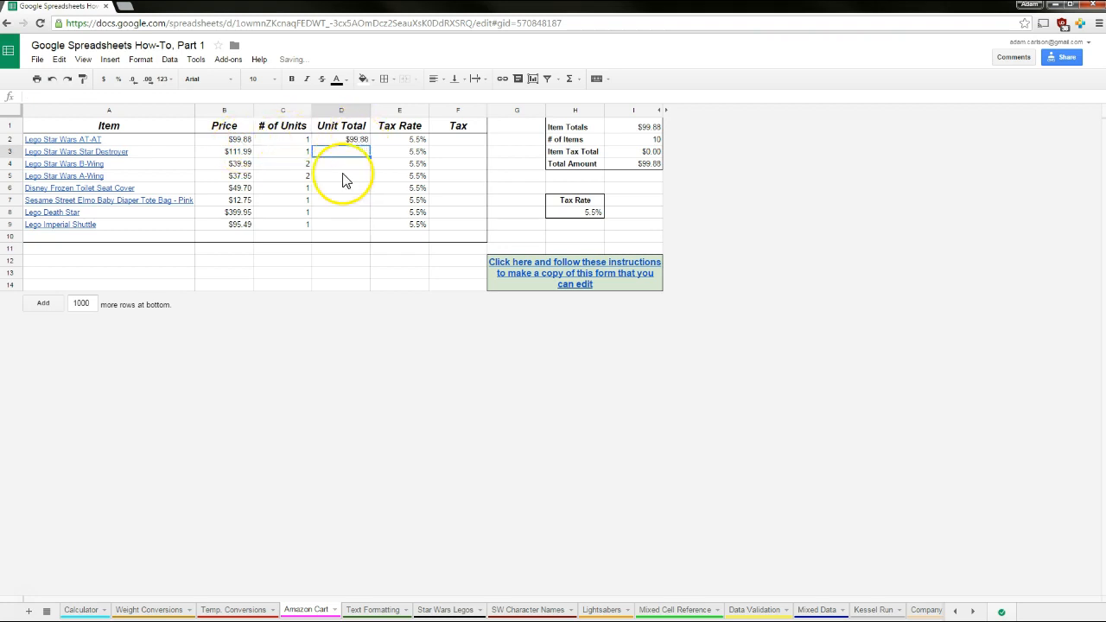
# - Try filling the unit total formula from D2 down through D9 and undo the fill
pyautogui.click(346, 141)
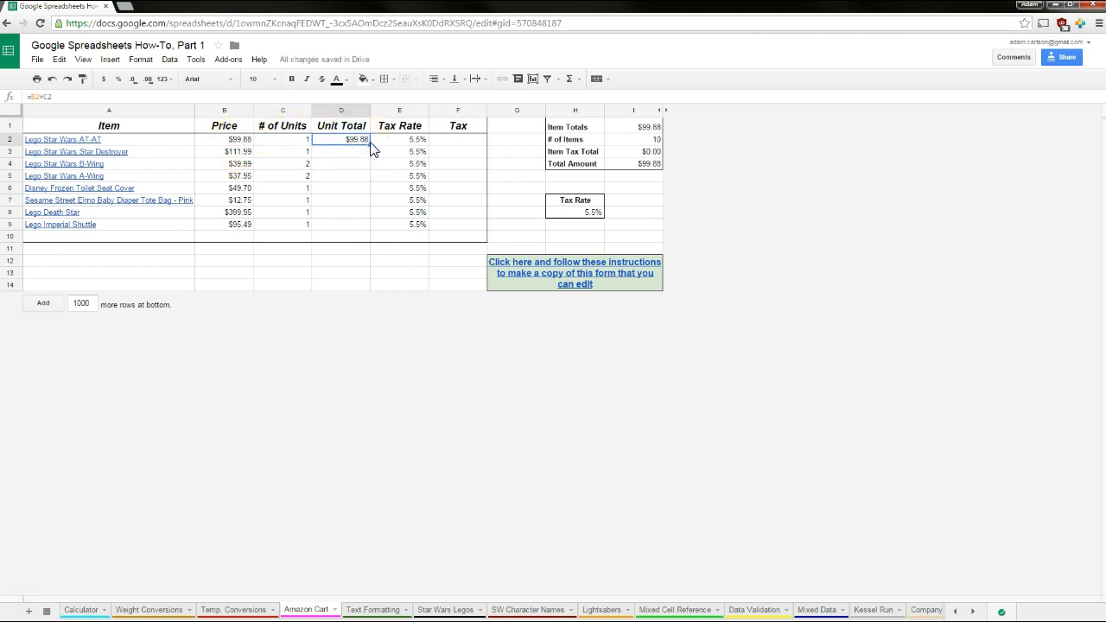
pyautogui.doubleClick(369, 145)
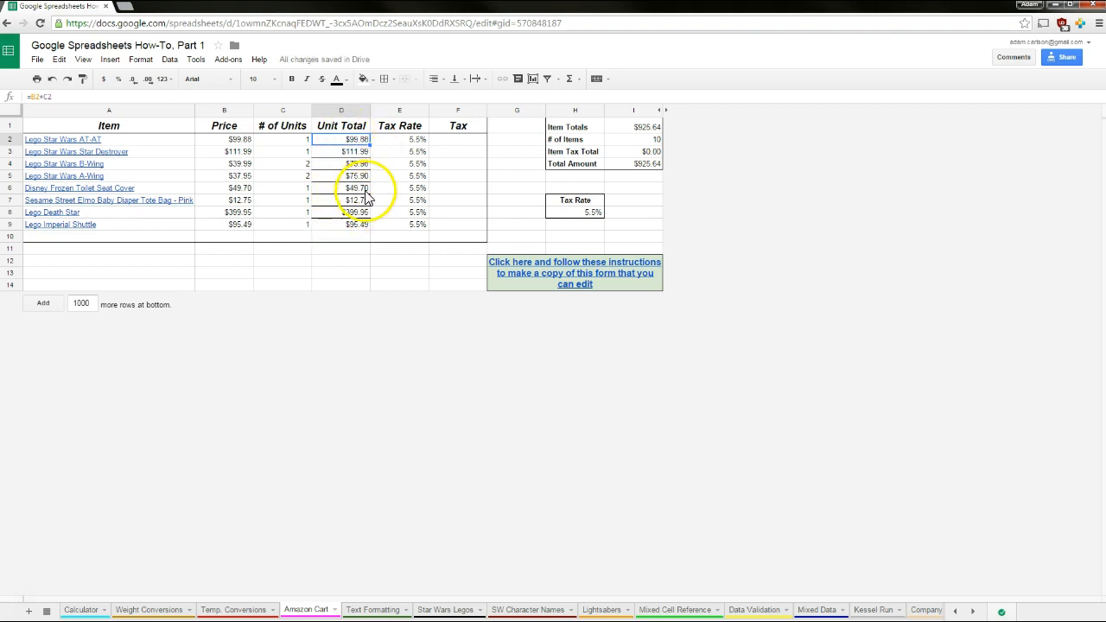
pyautogui.hotkey('ctrl', 'z')
pyautogui.click(355, 150)
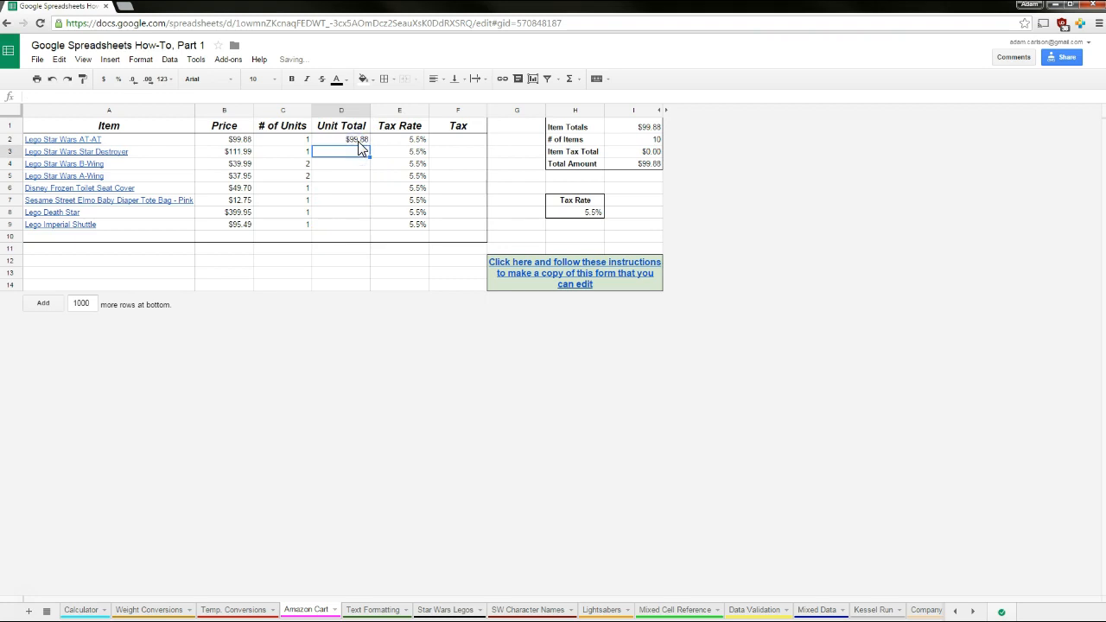
# - Enter =B3*C3 in D3 and fill the unit total formula down through D9
pyautogui.click(357, 139)
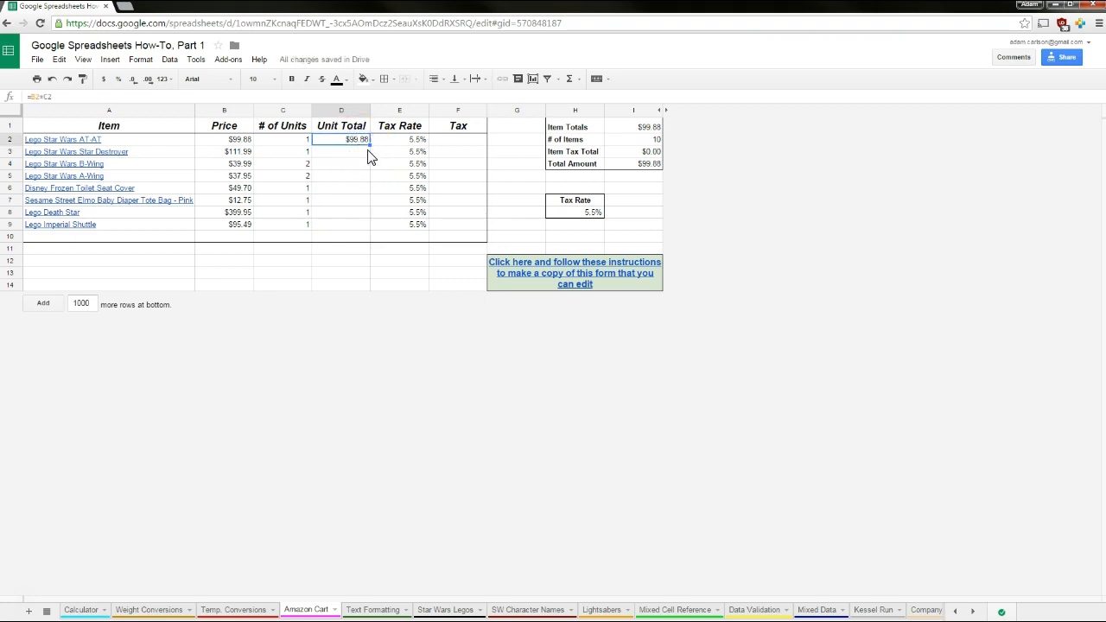
pyautogui.click(356, 151)
pyautogui.write('=B3')
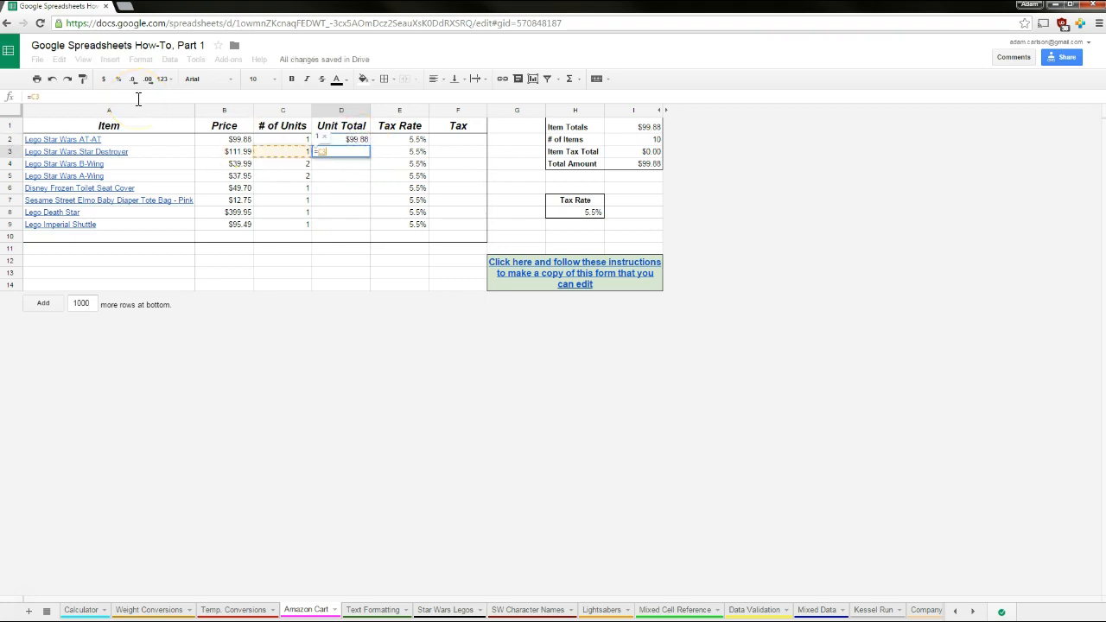
pyautogui.write('*C3')
pyautogui.press('Return')
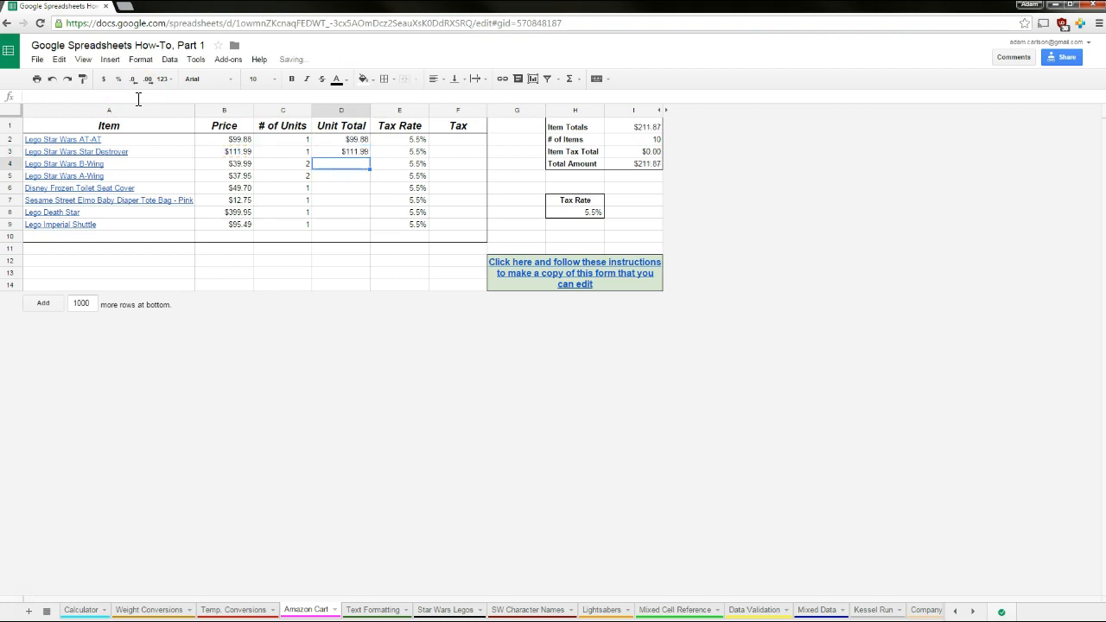
pyautogui.click(336, 151)
pyautogui.moveTo(370, 157); pyautogui.dragTo(361, 223)
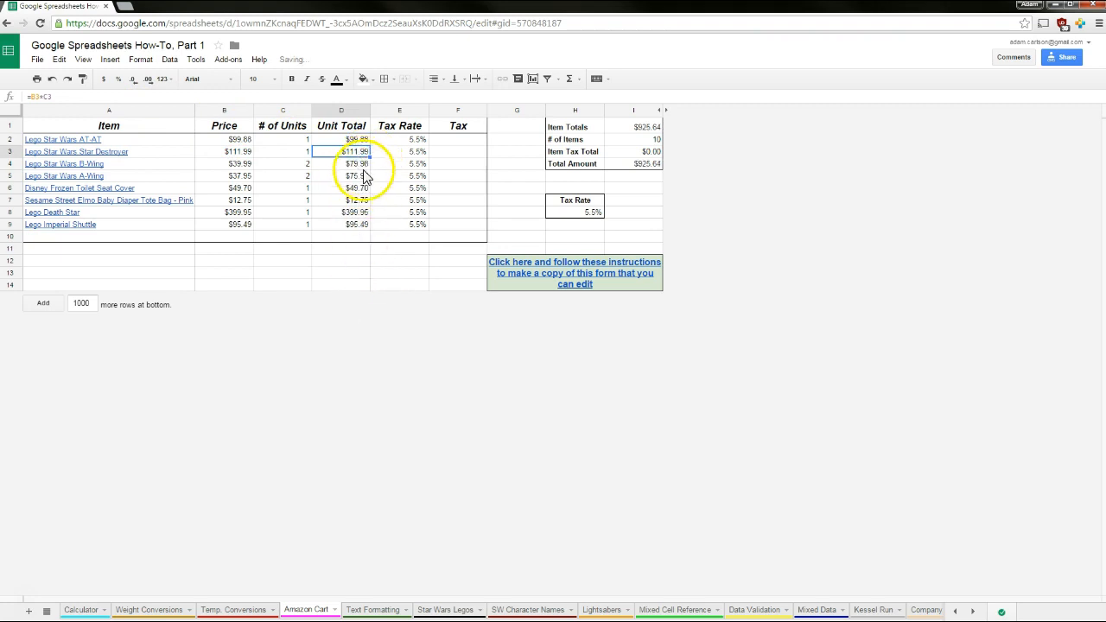
# - Try 4 as the number of units for the Lego Star Wars A-Wing in C5 and restore it to 2
pyautogui.click(304, 176)
pyautogui.write('3')
pyautogui.press('BackSpace')
pyautogui.write('4')
pyautogui.press('Return')
pyautogui.click(306, 175)
pyautogui.write('2')
pyautogui.press('Return')
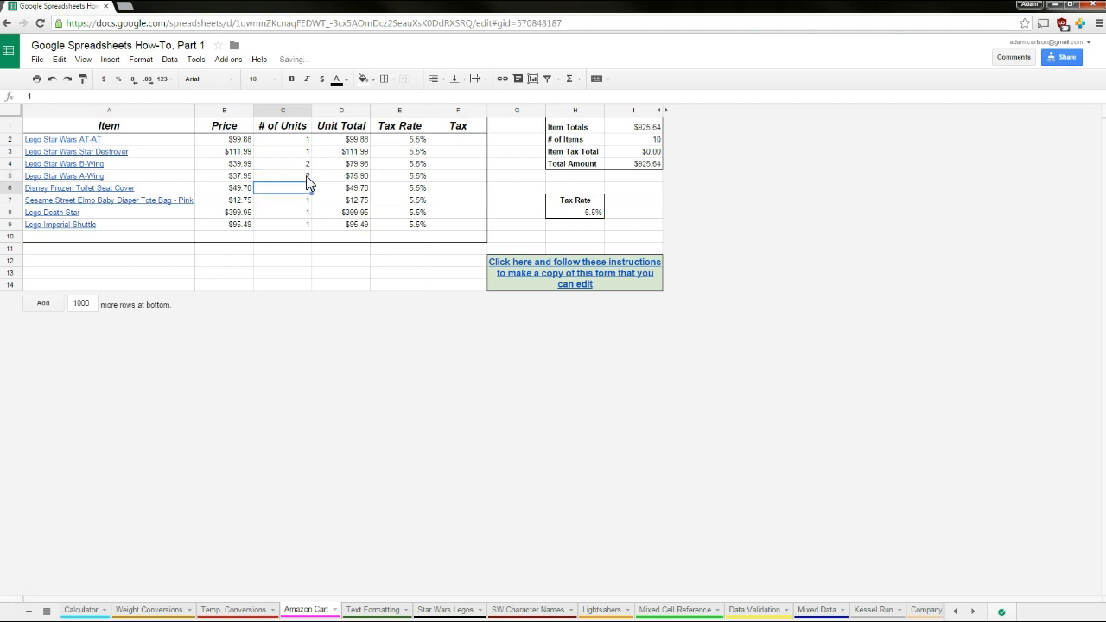
# - Enter =D2*E2 in F2 to calculate the tax on the first item
pyautogui.click(456, 141)
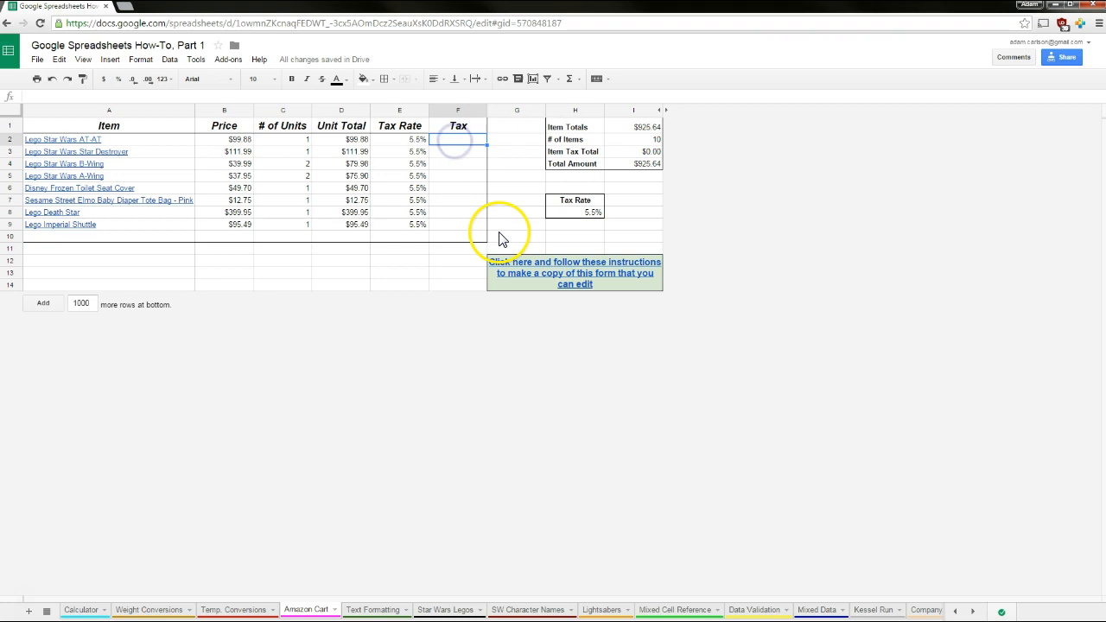
pyautogui.write('=')
pyautogui.press('Left')
pyautogui.press('Left')
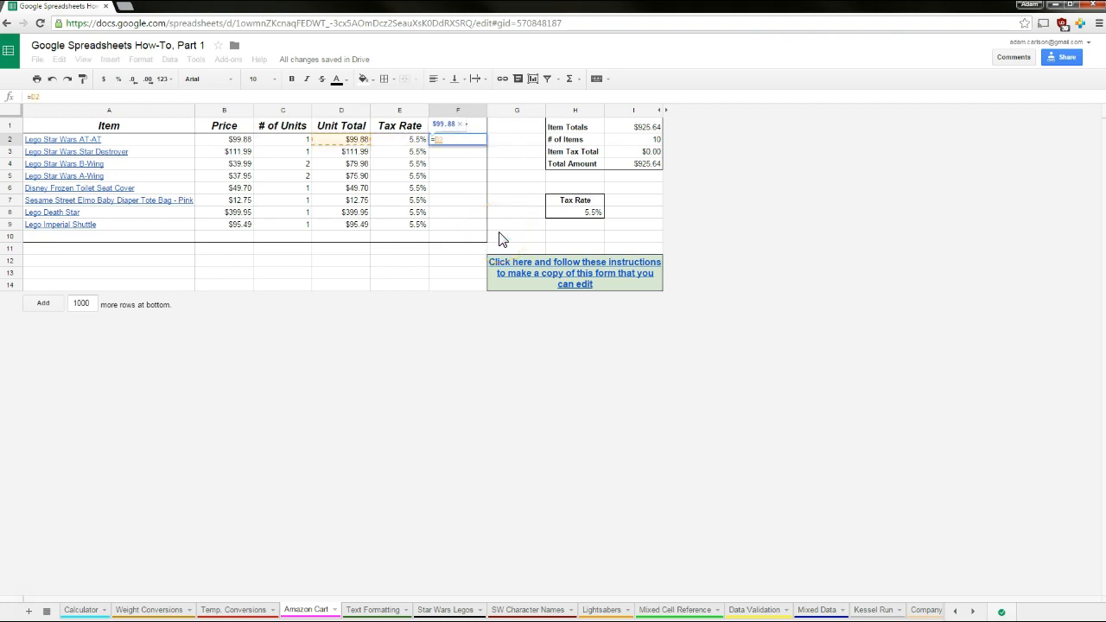
pyautogui.write('*')
pyautogui.press('Left')
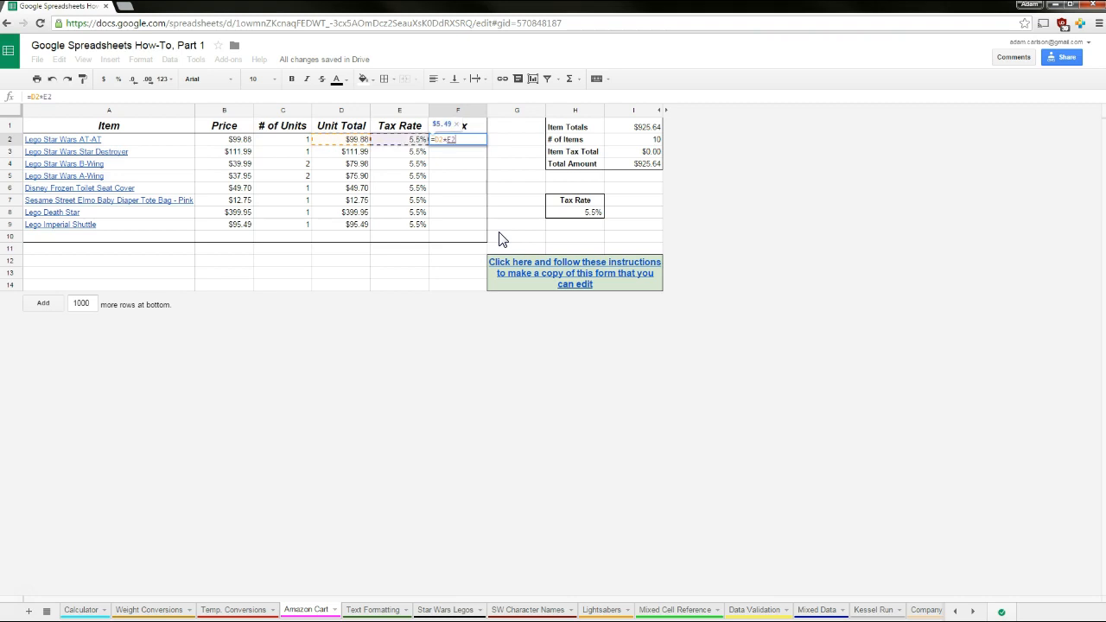
pyautogui.press('Return')
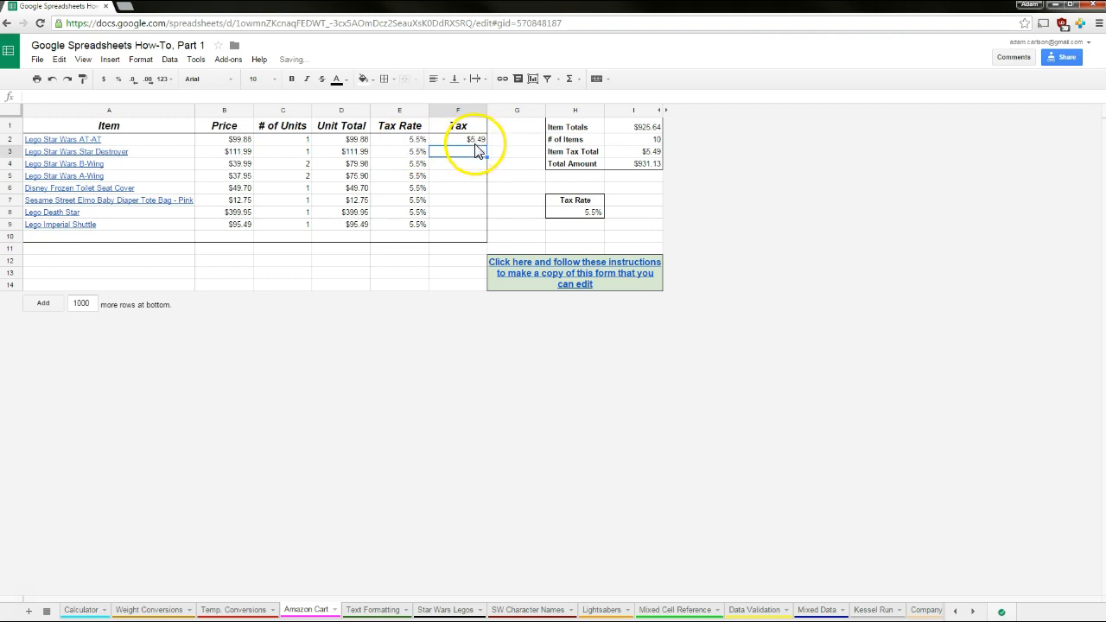
# - Enter =D3*E3 in F3 and fill the tax formula down through F9
pyautogui.write('=')
pyautogui.press('Left')
pyautogui.press('Left')
pyautogui.write('*')
pyautogui.press('Left')
pyautogui.press('Return')
pyautogui.press('Up')
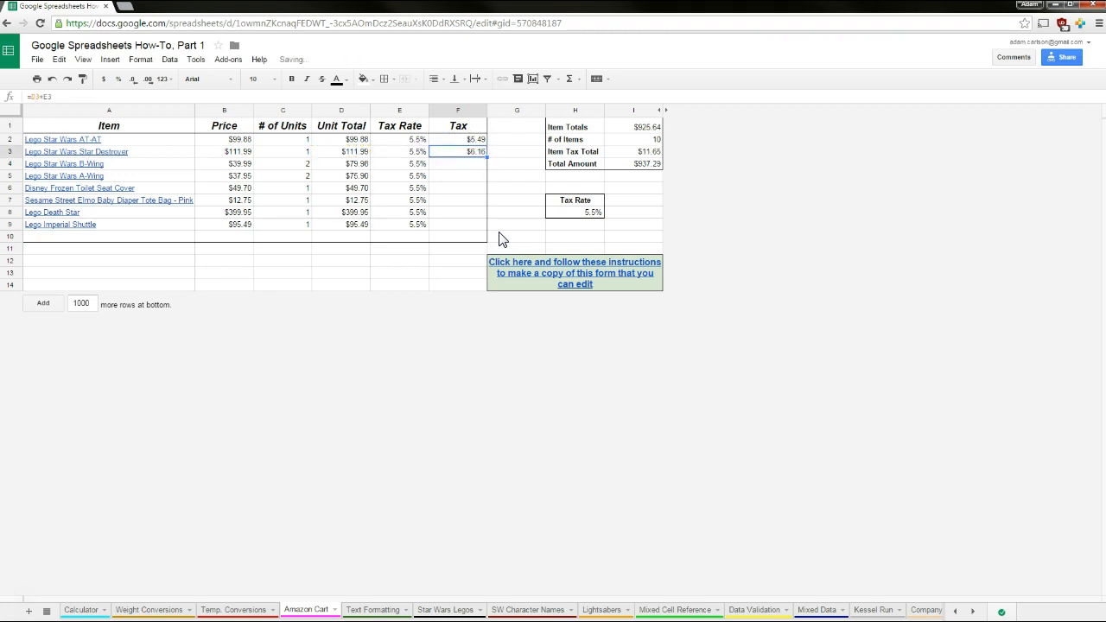
pyautogui.doubleClick(487, 156)
pyautogui.click(503, 225)
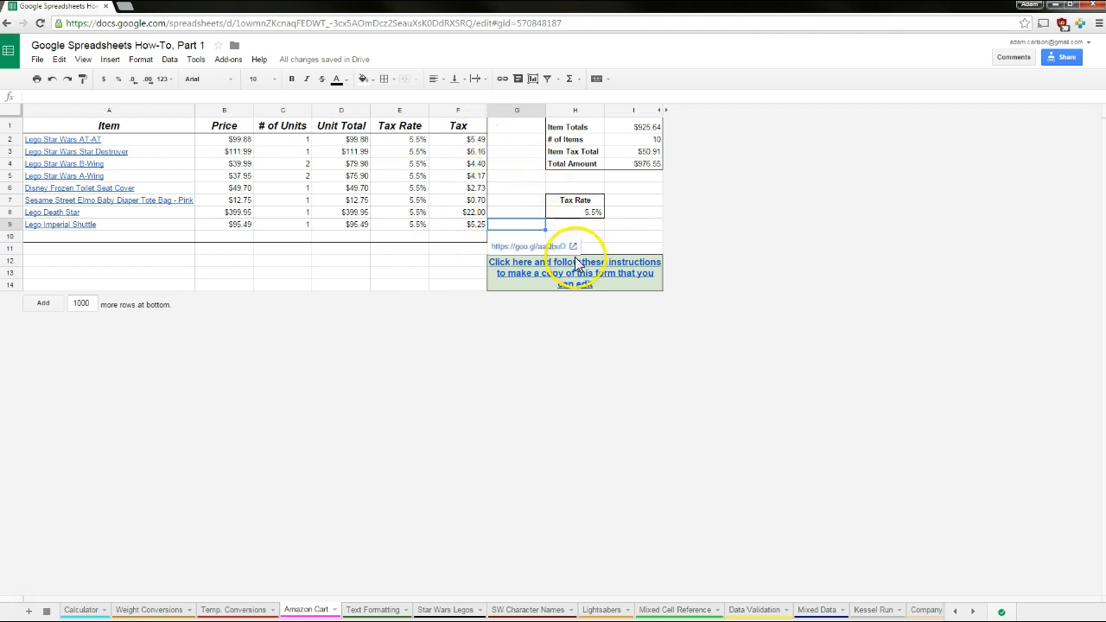
# - Try tax rates of 5.6%, 10% and 1% in the Tax Rate cell H8 that the Tax Rate column refers to
pyautogui.click(406, 139)
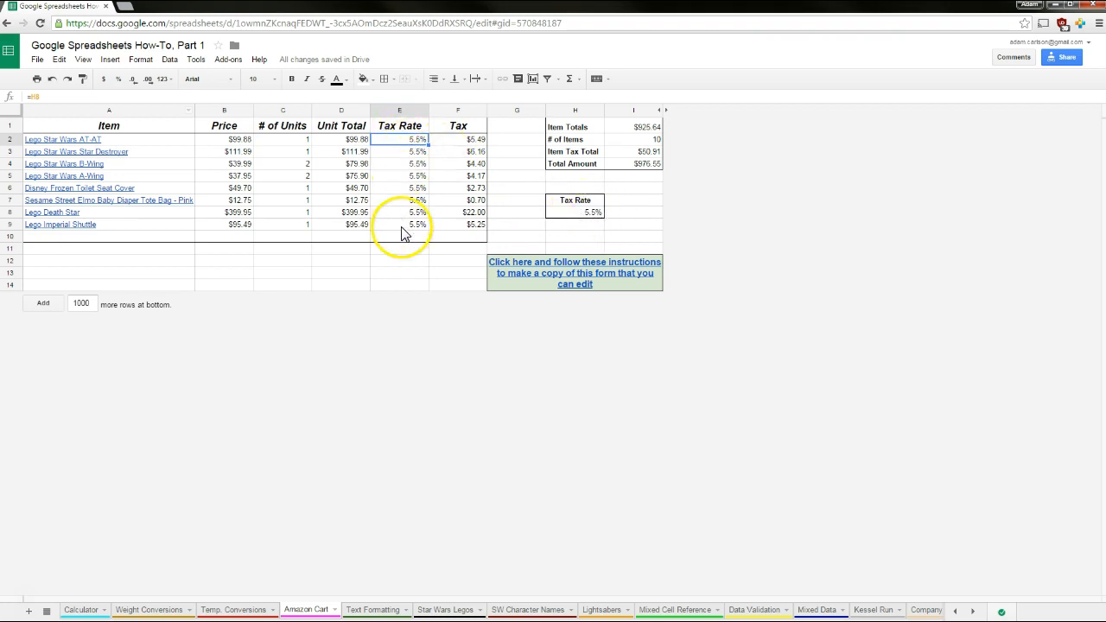
pyautogui.click(587, 214)
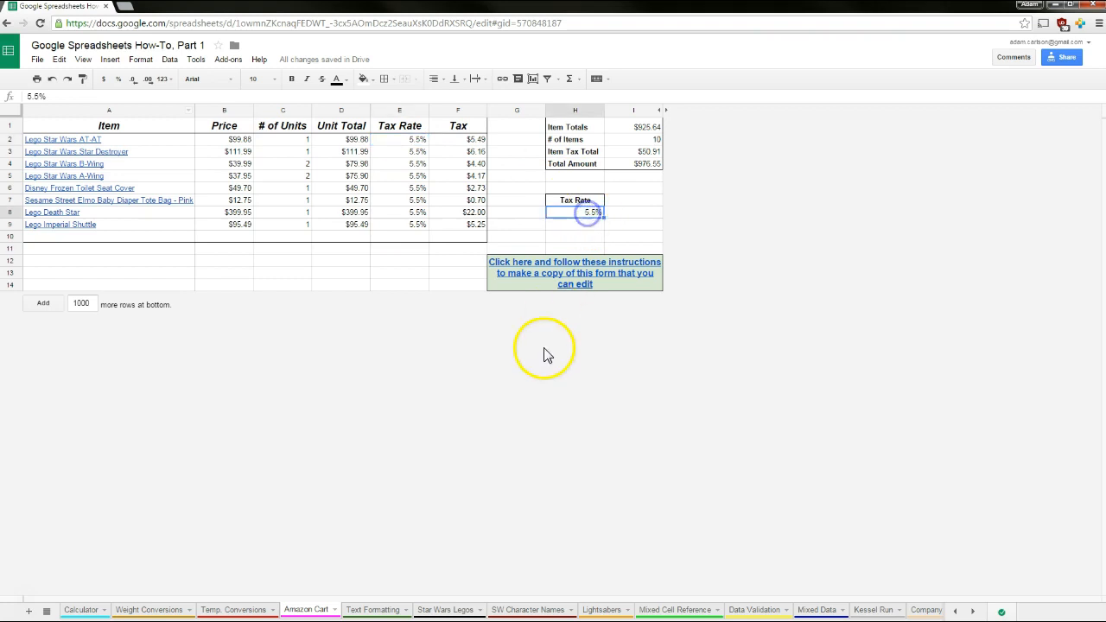
pyautogui.click(595, 213)
pyautogui.press('BackSpace')
pyautogui.press('Return')
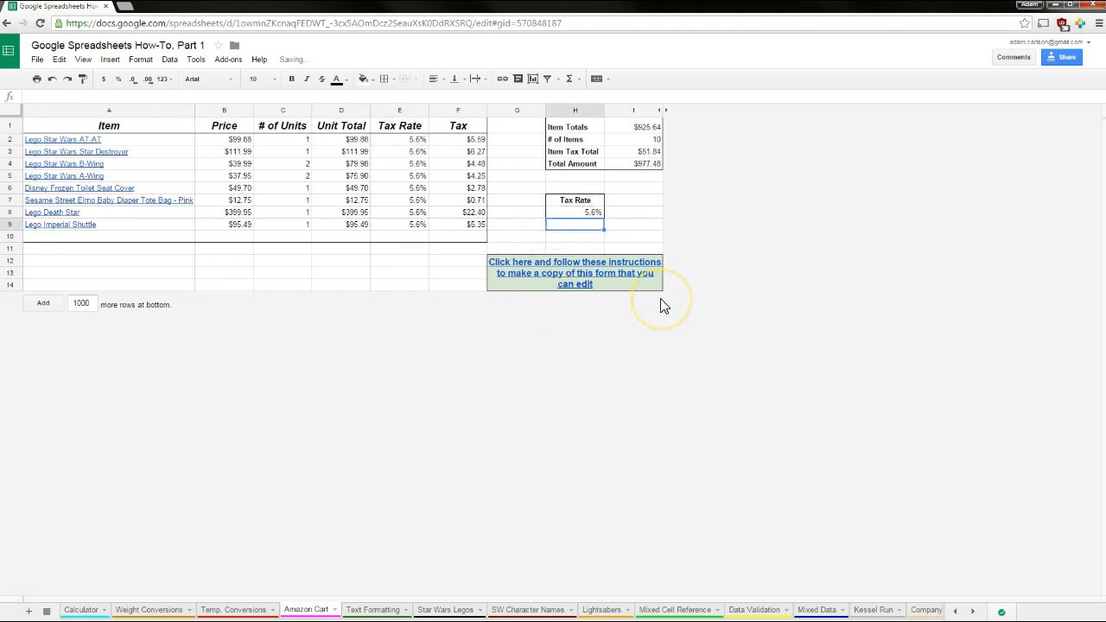
pyautogui.press('Return')
pyautogui.press('Up')
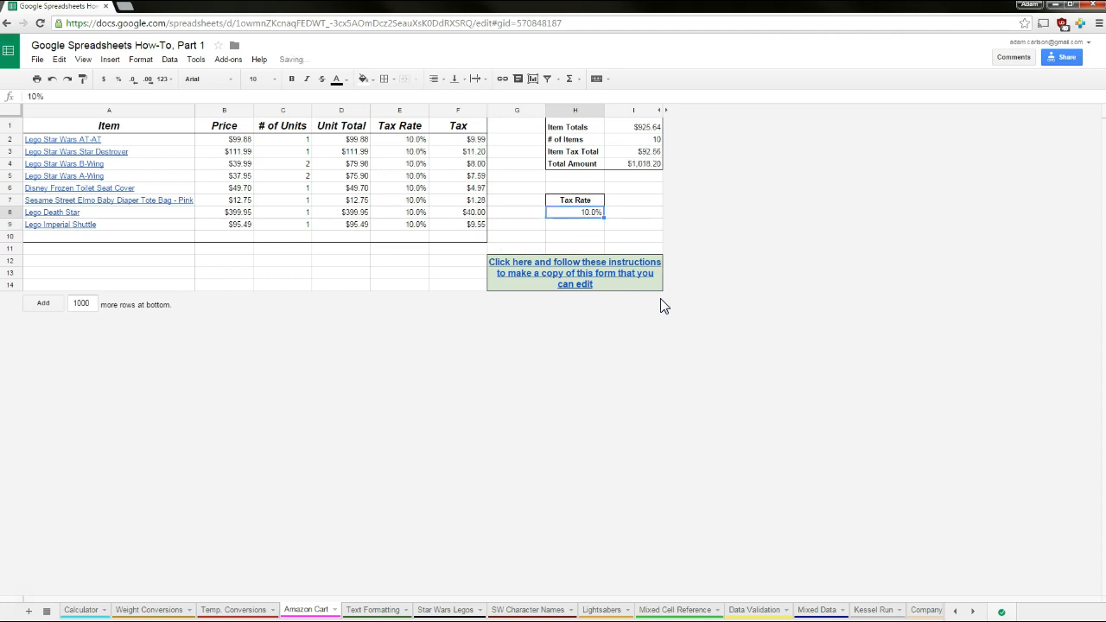
pyautogui.write('1%')
pyautogui.press('Return')
pyautogui.press('Up')
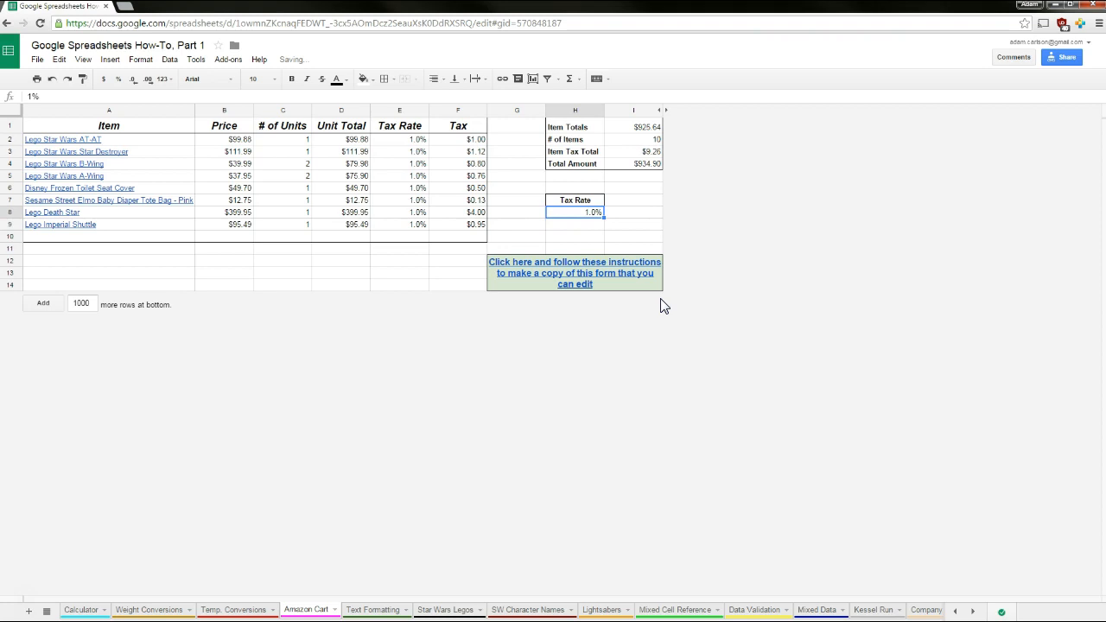
# - Set the tax rate in H8 to 3% and check the reference formula in E2
pyautogui.write('3%')
pyautogui.press('Return')
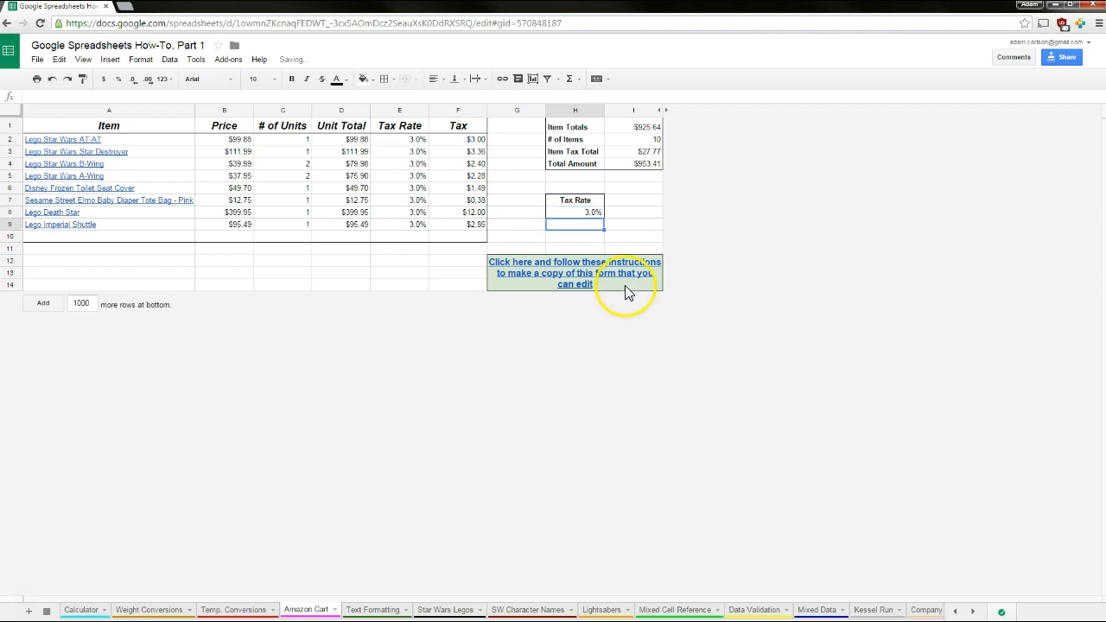
pyautogui.click(411, 140)
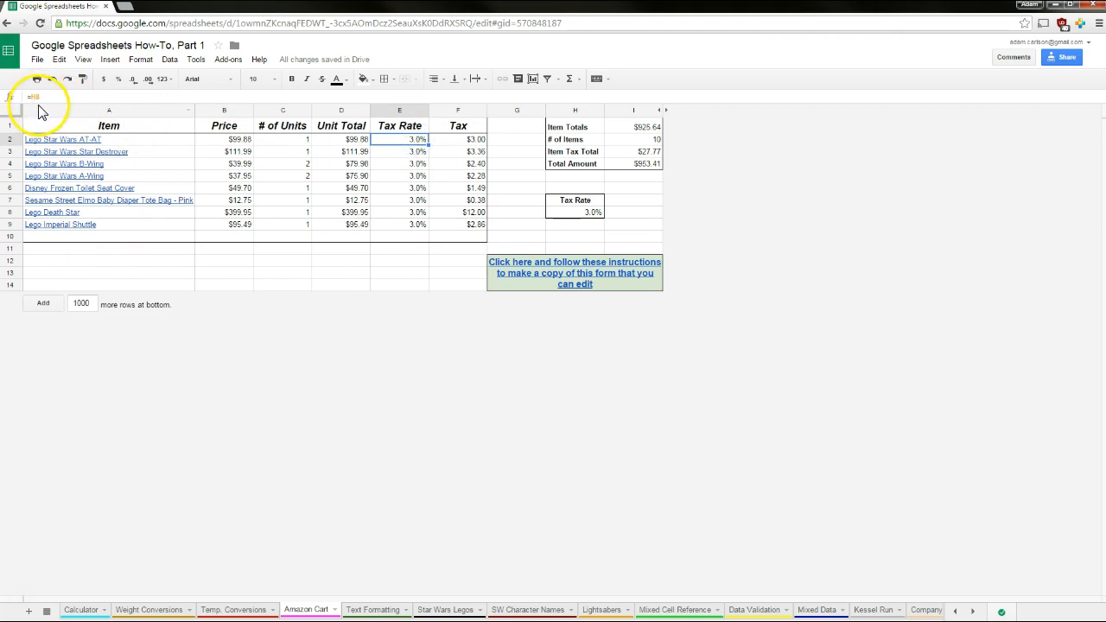
# - On the Calculator sheet, enter =A3 in A11 to reference the first calculation
pyautogui.click(80, 610)
pyautogui.click(43, 267)
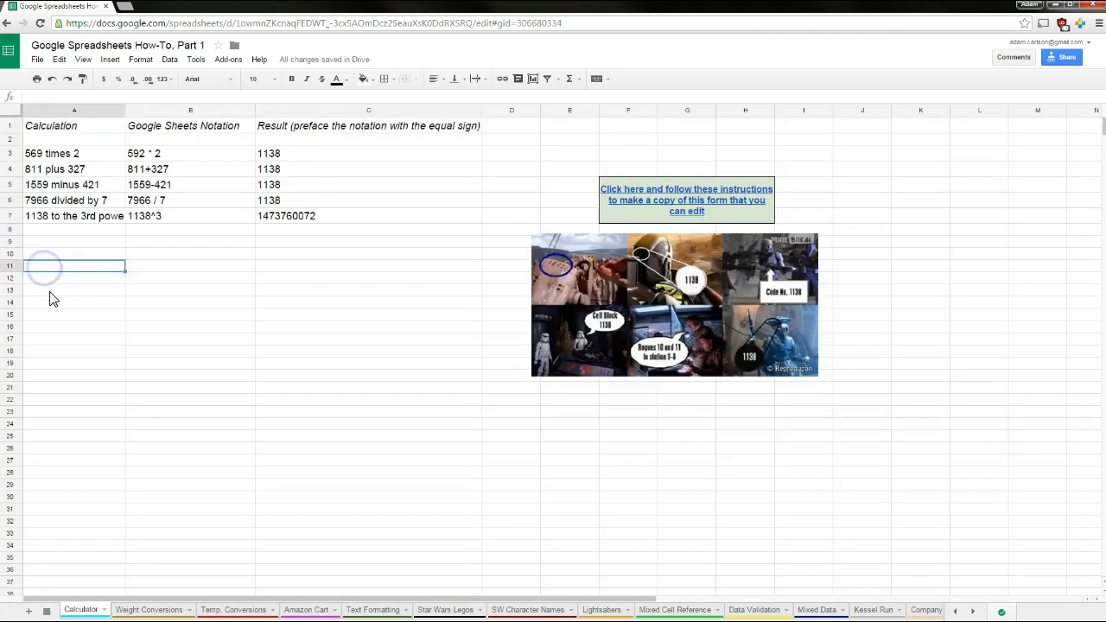
pyautogui.write('=')
pyautogui.press('Up')
pyautogui.press('Up')
pyautogui.press('Up')
pyautogui.press('Up')
pyautogui.press('Up')
pyautogui.press('Up')
pyautogui.press('Up')
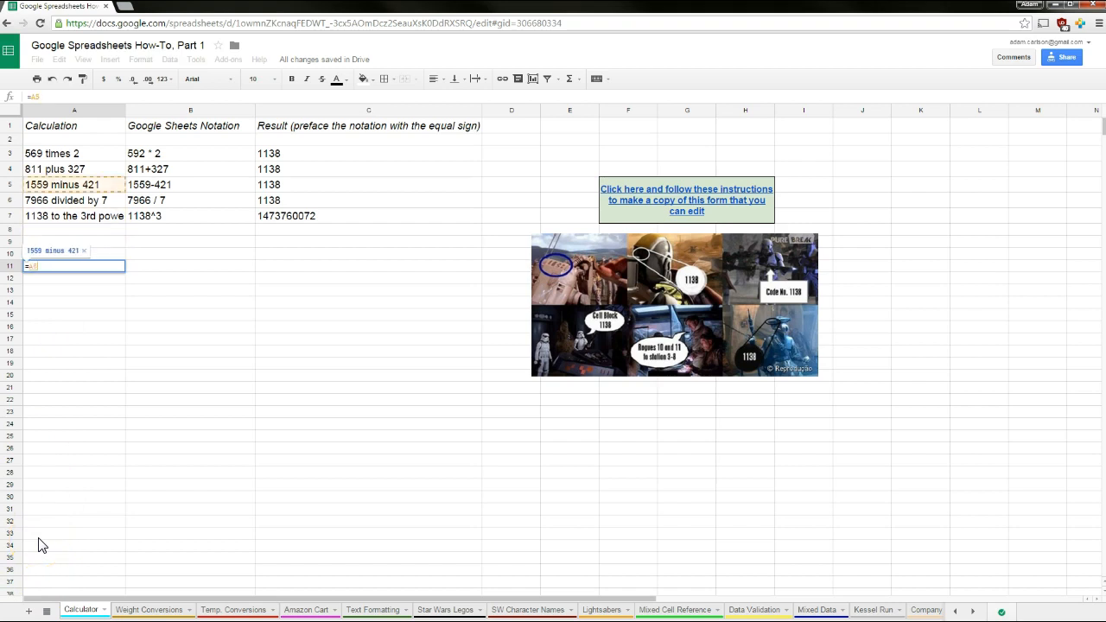
pyautogui.press('Return')
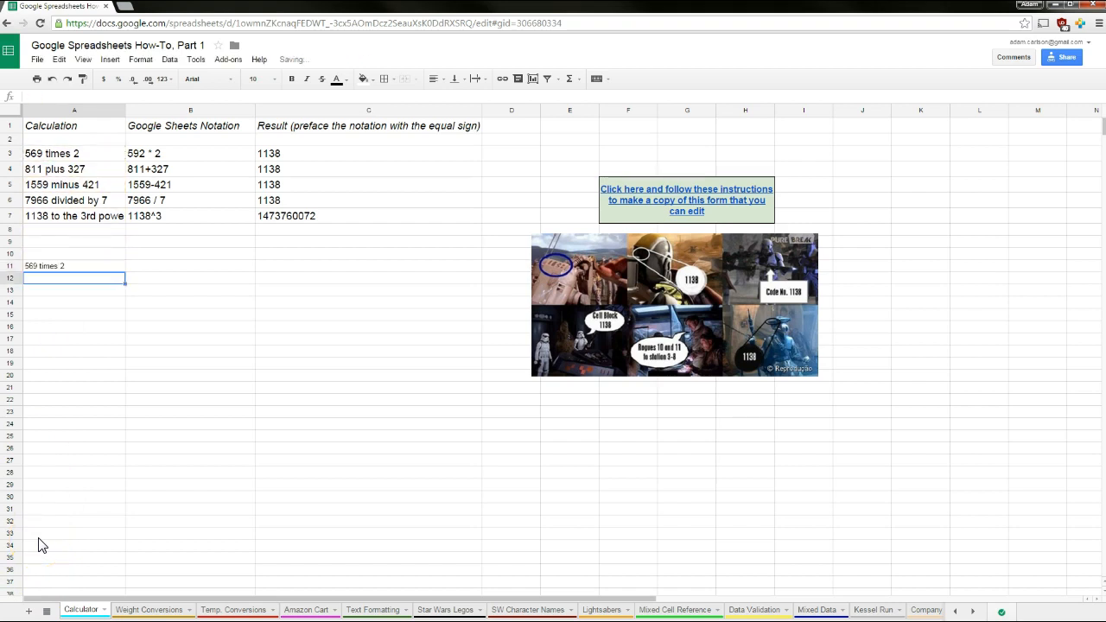
# - Fill the reference from A11 down through row 15 and across through column C
pyautogui.click(58, 268)
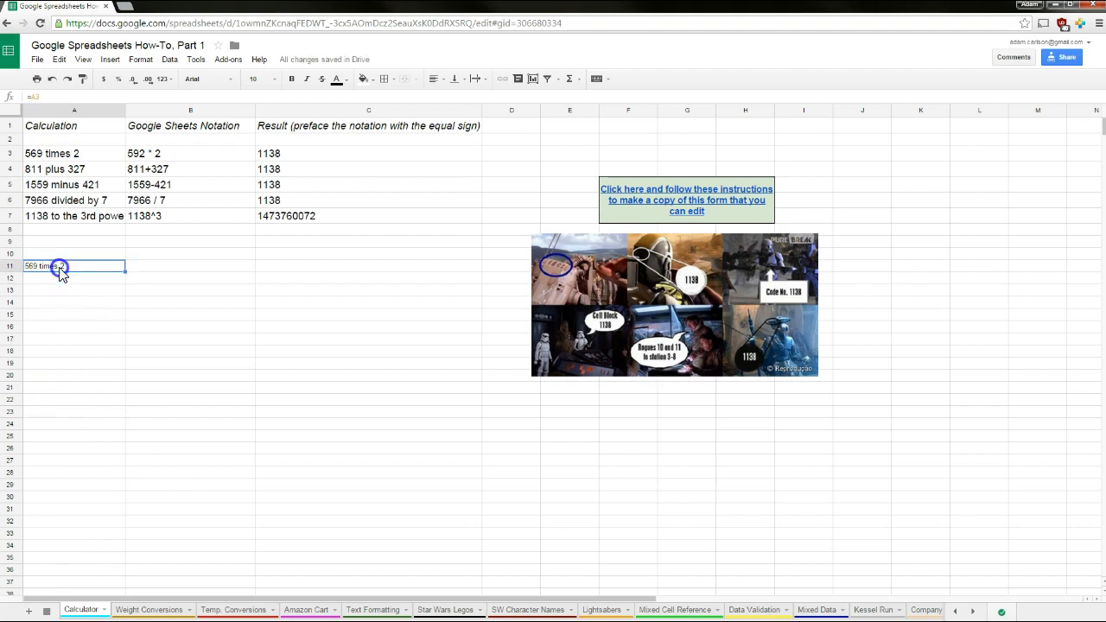
pyautogui.moveTo(126, 271); pyautogui.dragTo(124, 288)
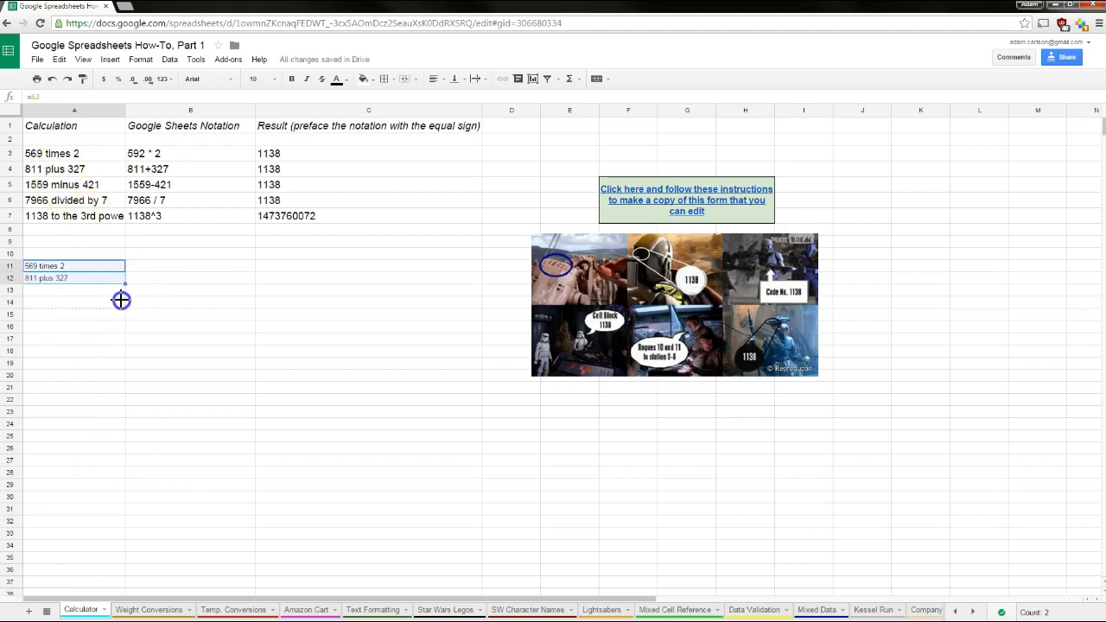
pyautogui.moveTo(120, 309); pyautogui.dragTo(319, 321)
pyautogui.click(302, 427)
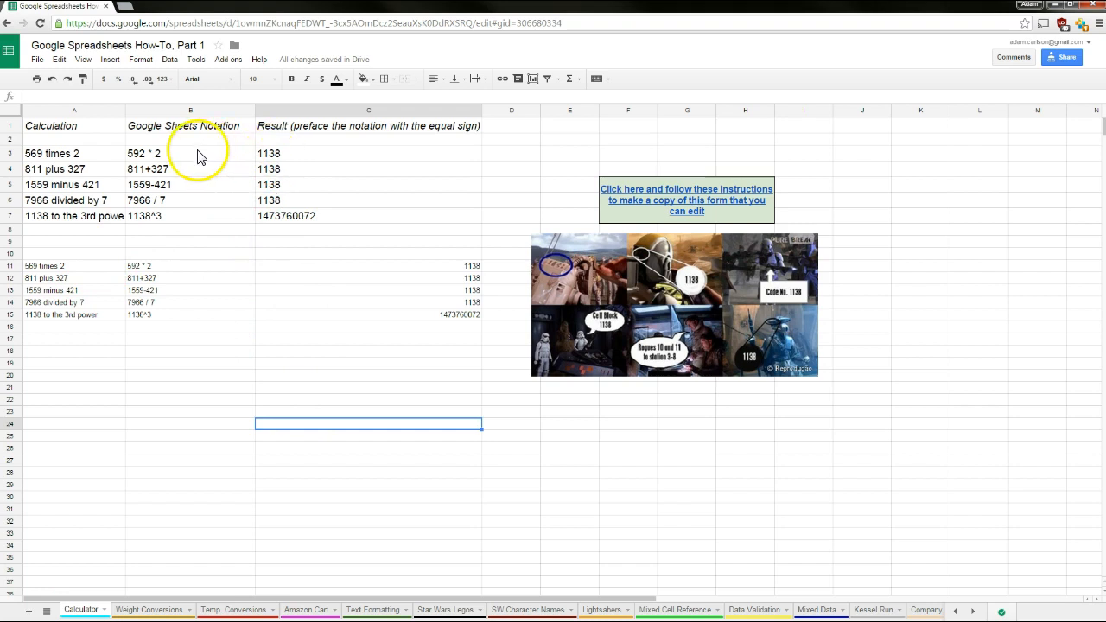
# - Change the formula in C3 to =569*3 to test the linked cell C11
pyautogui.click(269, 154)
pyautogui.click(87, 95)
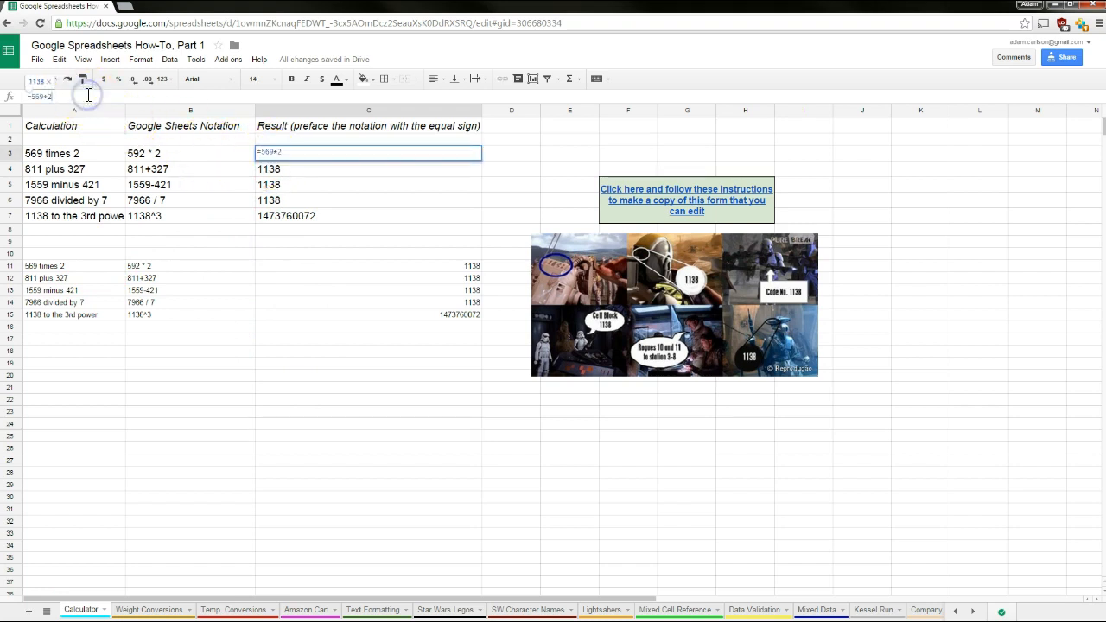
pyautogui.press('BackSpace')
pyautogui.write('3')
pyautogui.press('Return')
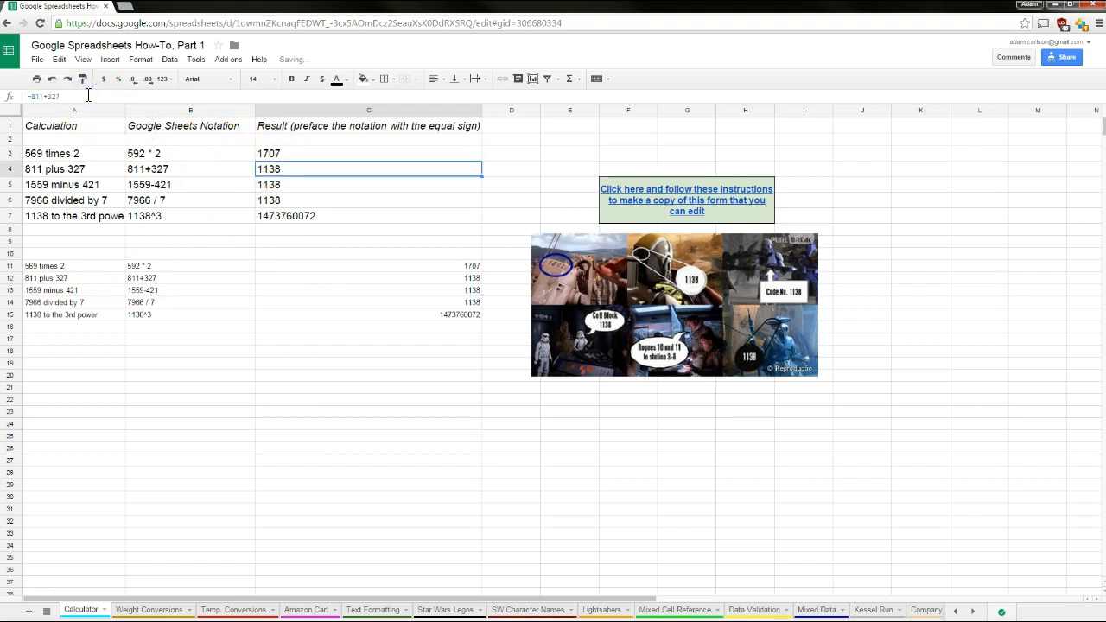
# - Change the formula in C3 to =569*4 and check the reference formula in C11
pyautogui.press('Up')
pyautogui.click(86, 95)
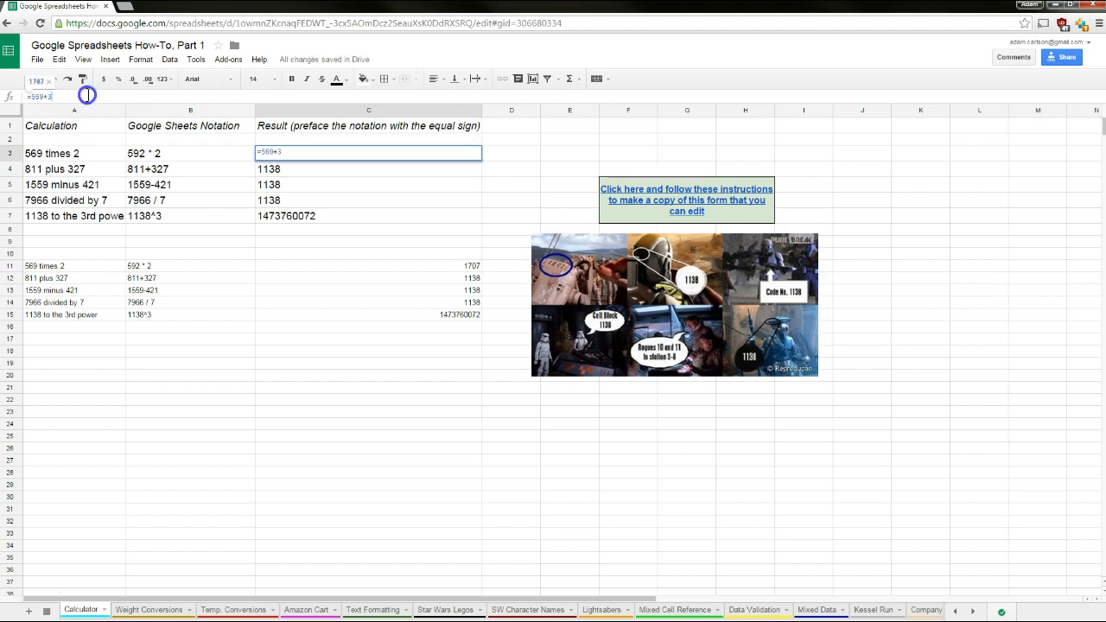
pyautogui.press('BackSpace')
pyautogui.write('4')
pyautogui.press('Return')
pyautogui.click(304, 154)
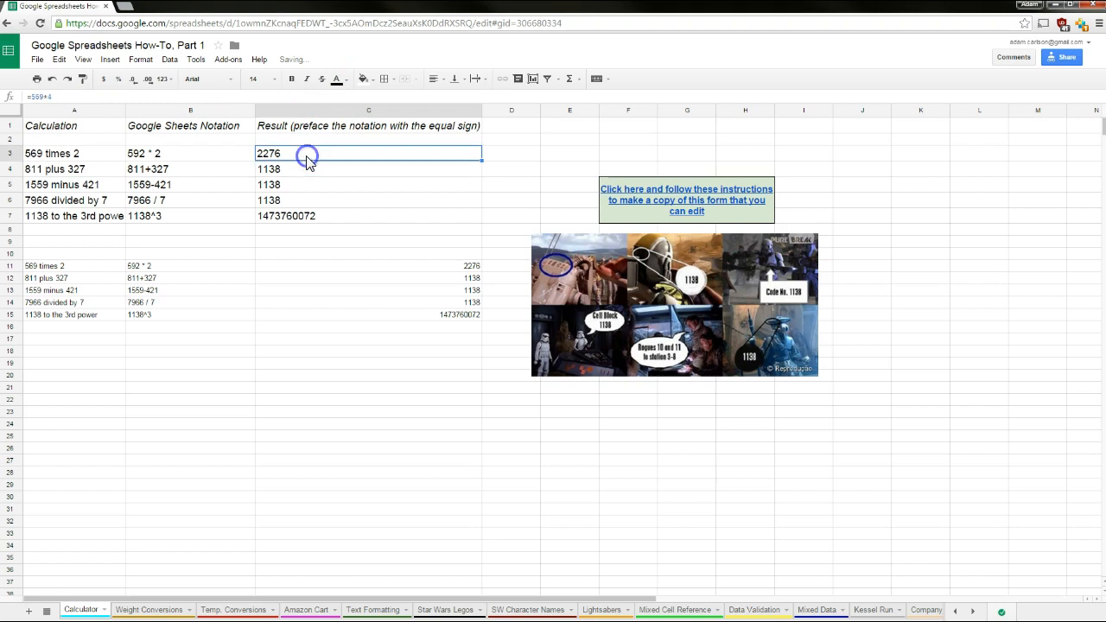
pyautogui.click(323, 266)
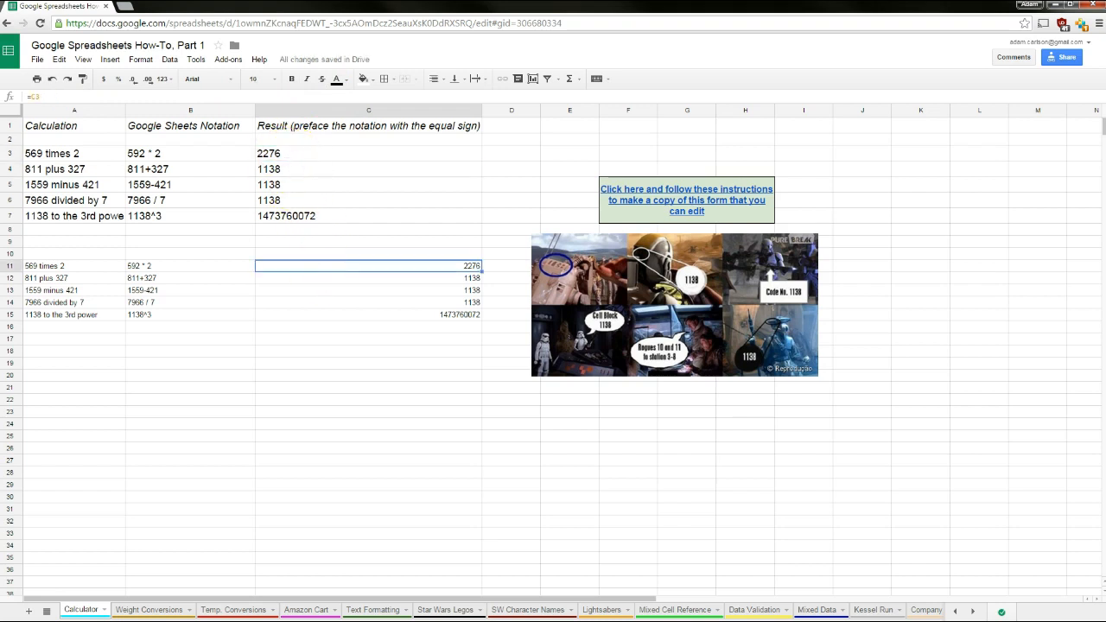